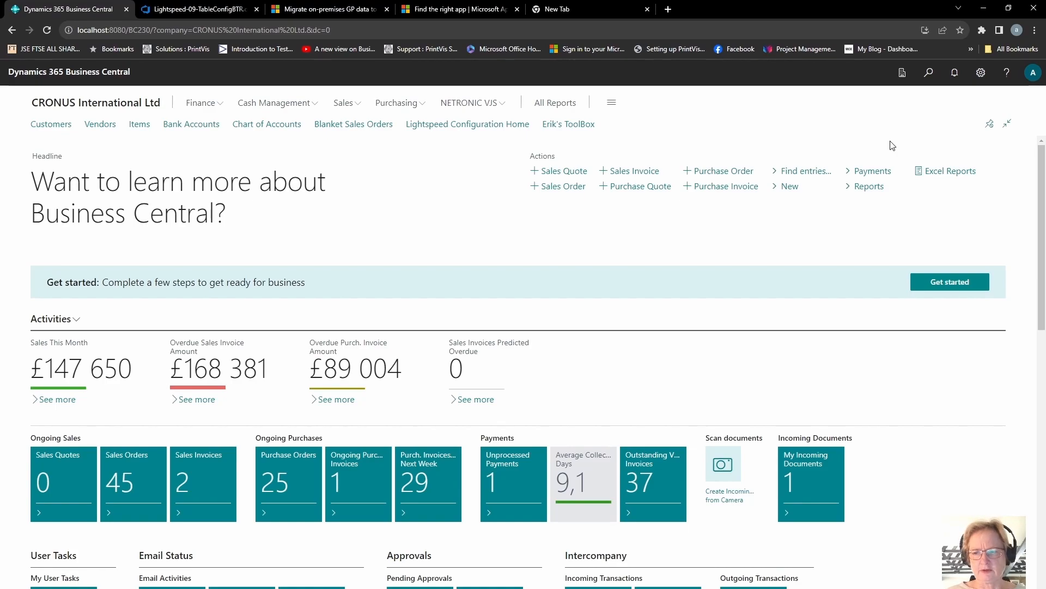
Search for item templates and open the ITEM-FURN template
click(928, 73)
text(item templ)
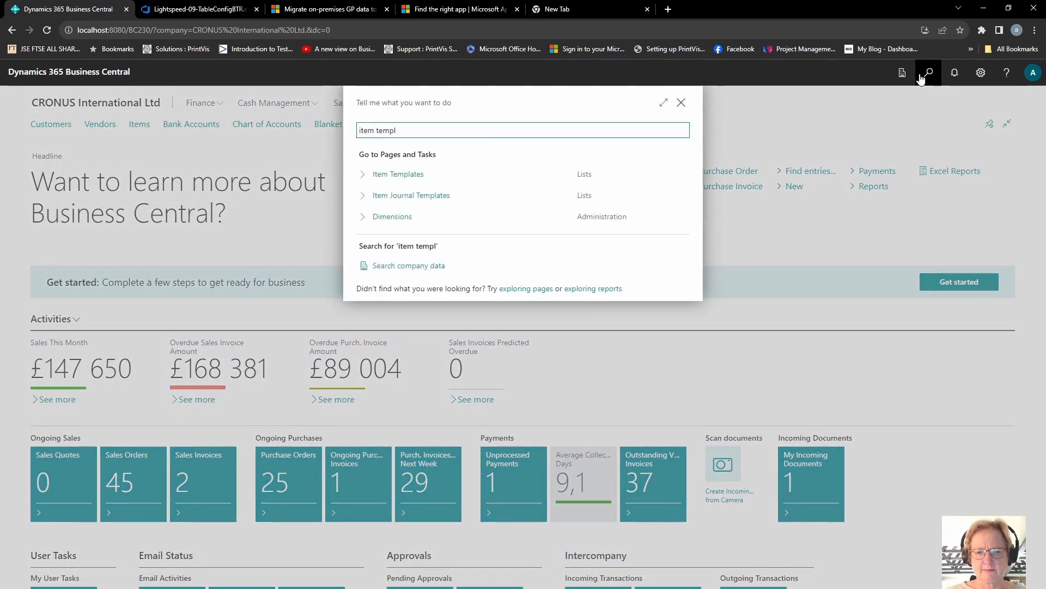
click(398, 175)
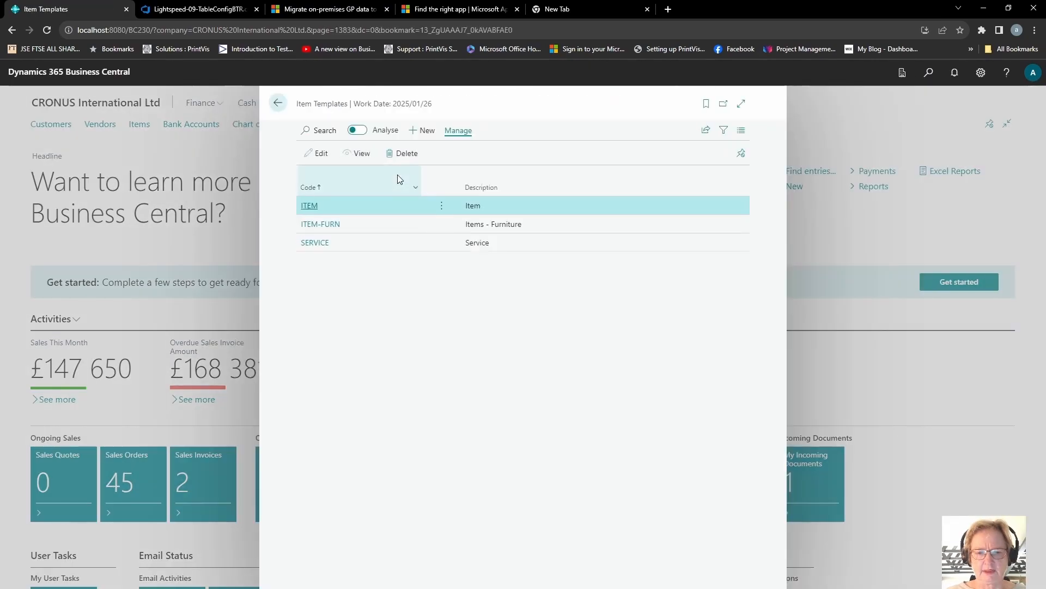
click(330, 226)
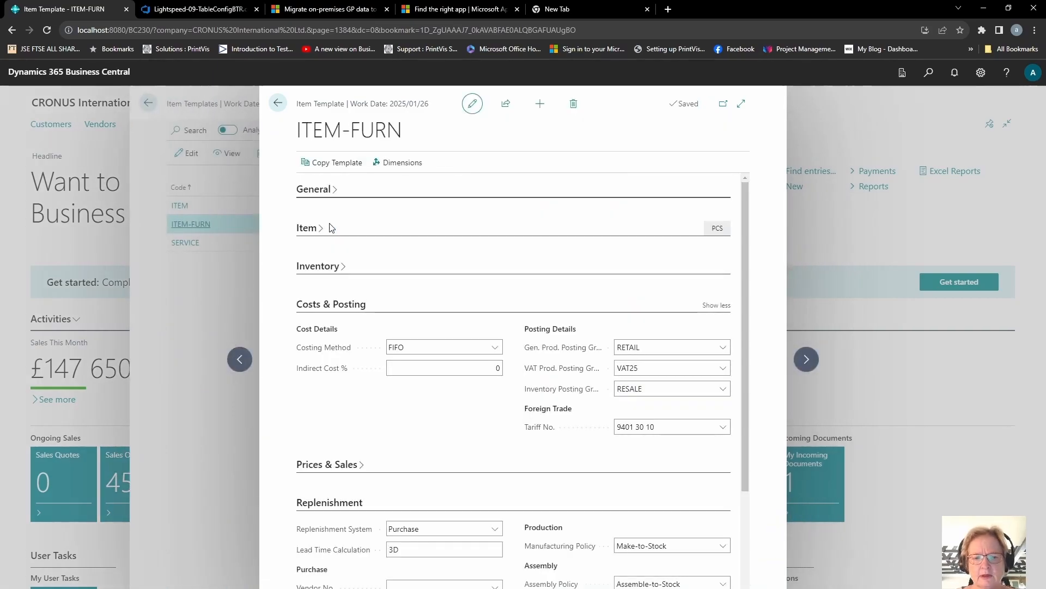
Review the template's General and Item sections, including the number series and item type
click(314, 191)
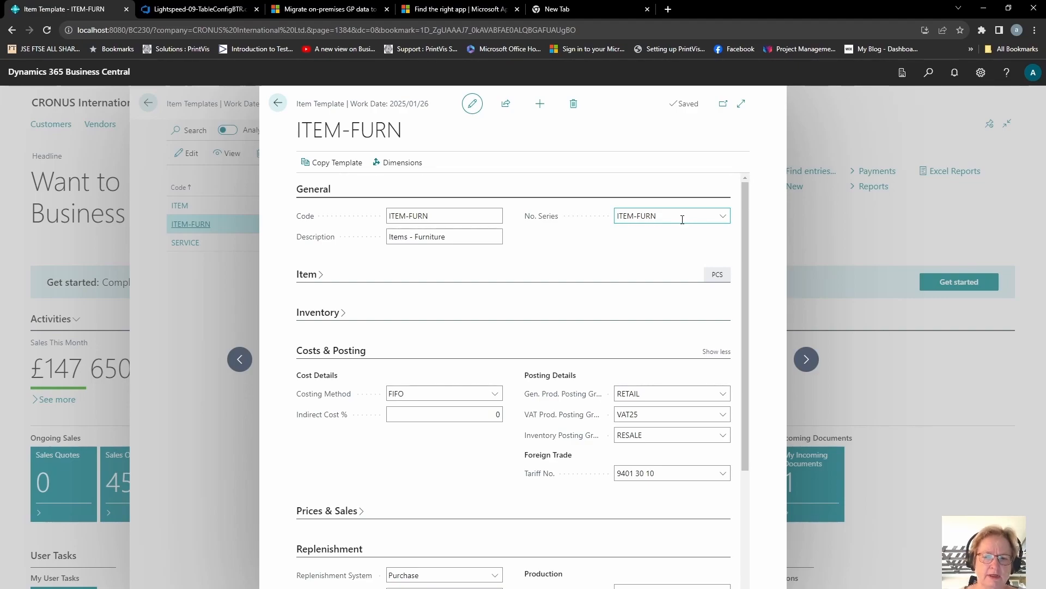
click(635, 218)
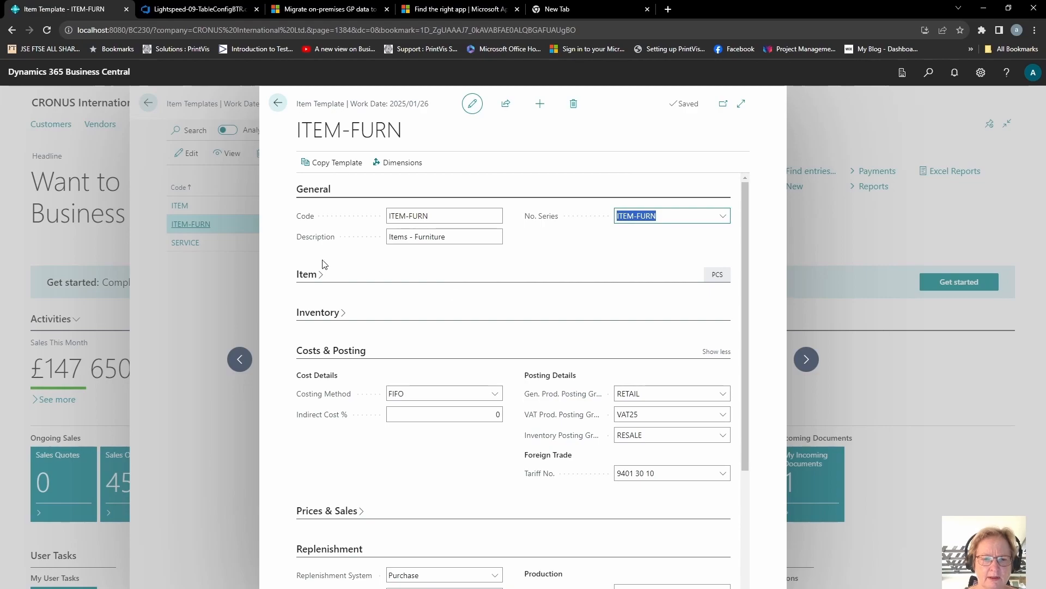
click(307, 192)
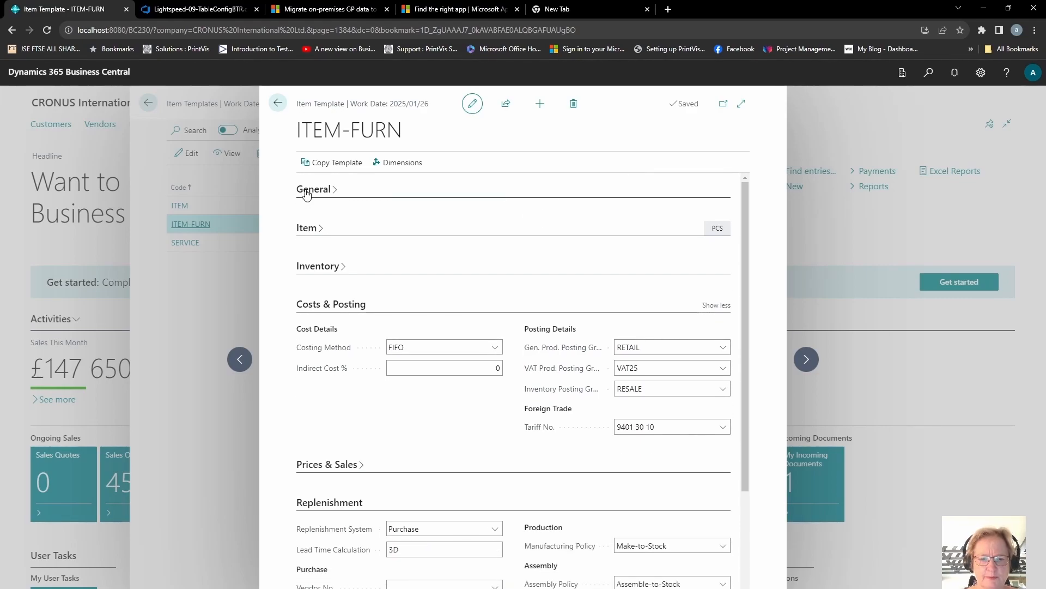
click(307, 229)
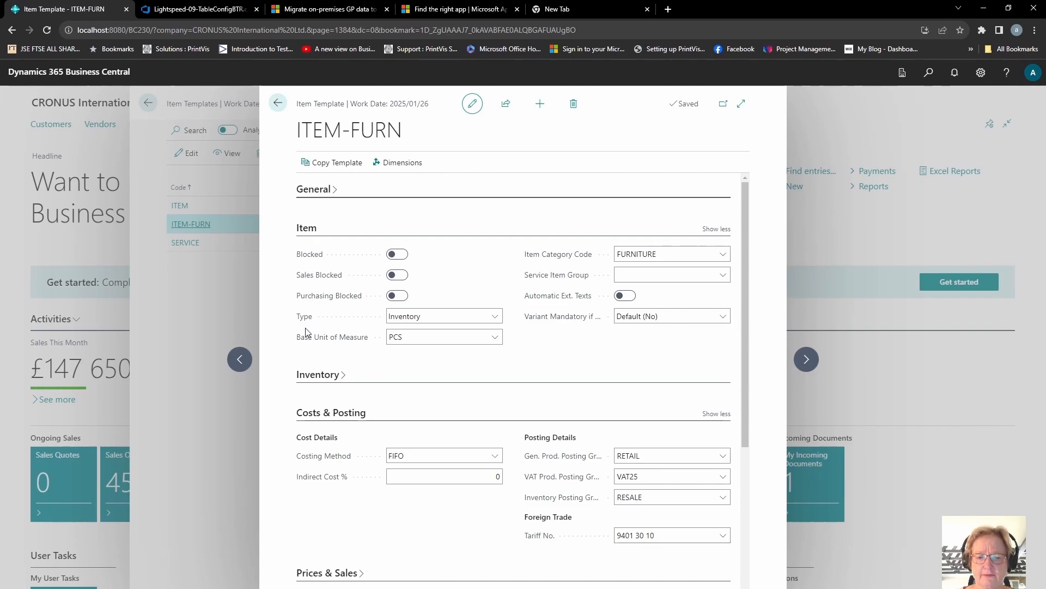
click(496, 319)
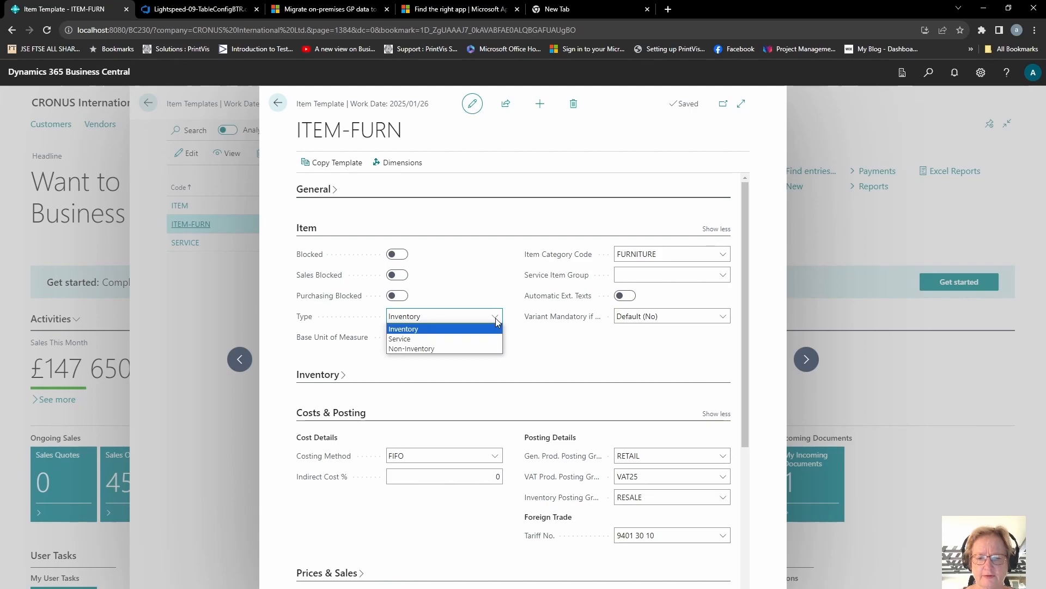
click(496, 319)
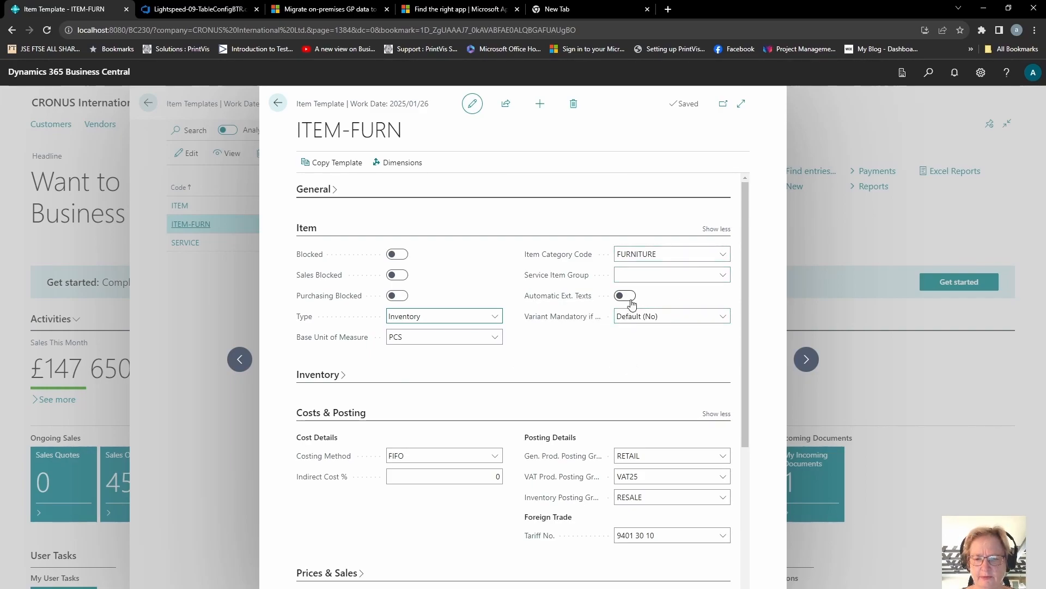
Review the template's Inventory, Costs & Posting and Prices & Sales sections
click(317, 374)
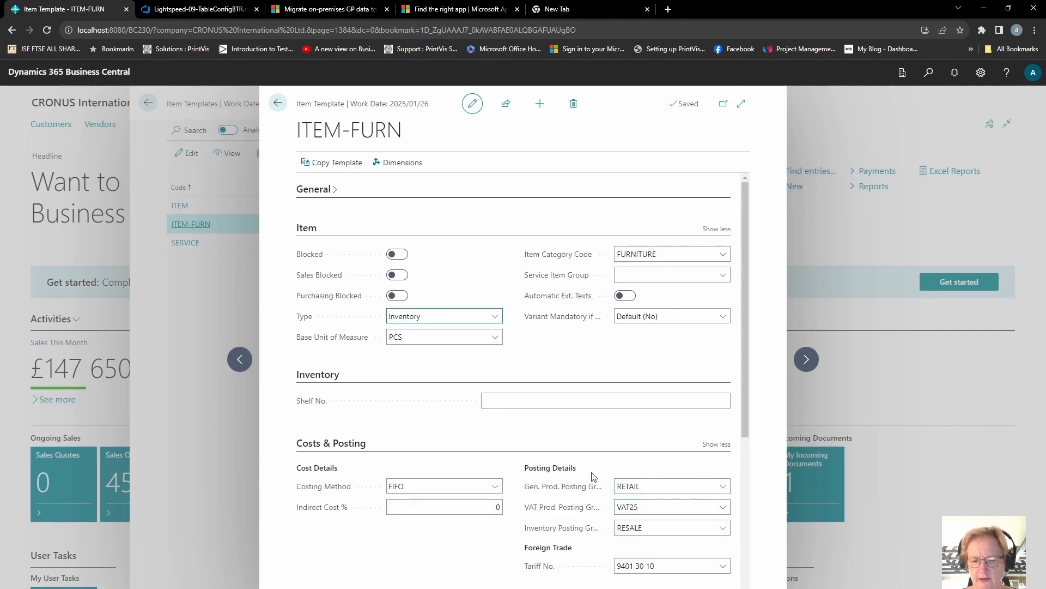
click(328, 444)
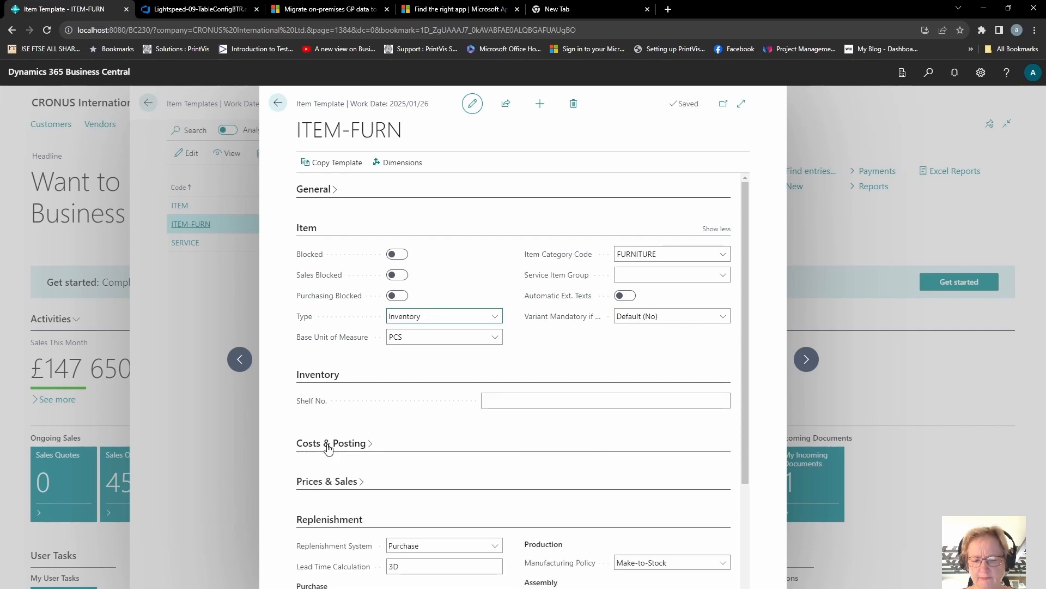
click(336, 482)
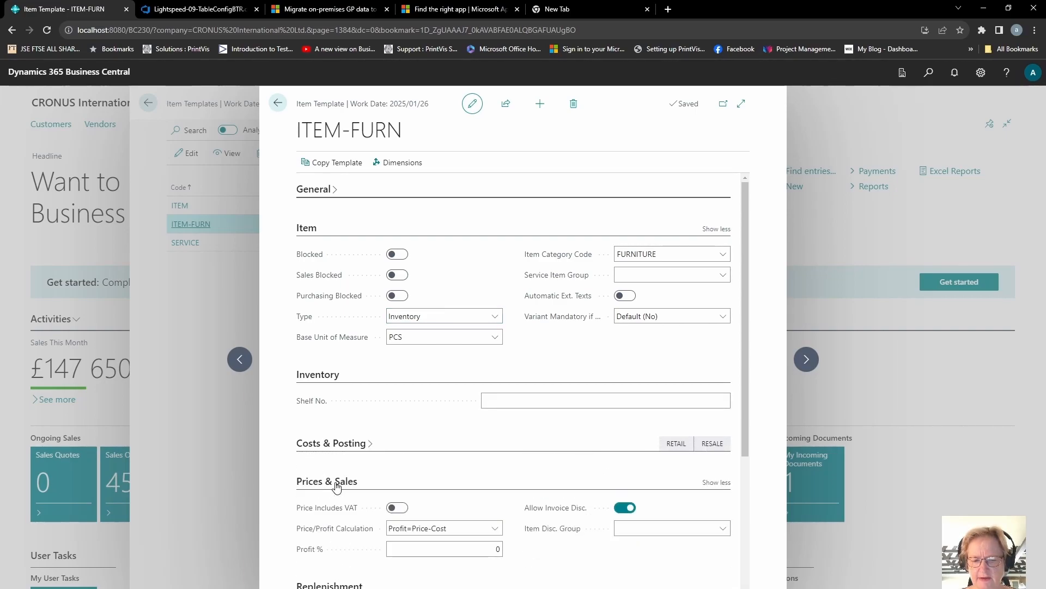
click(336, 484)
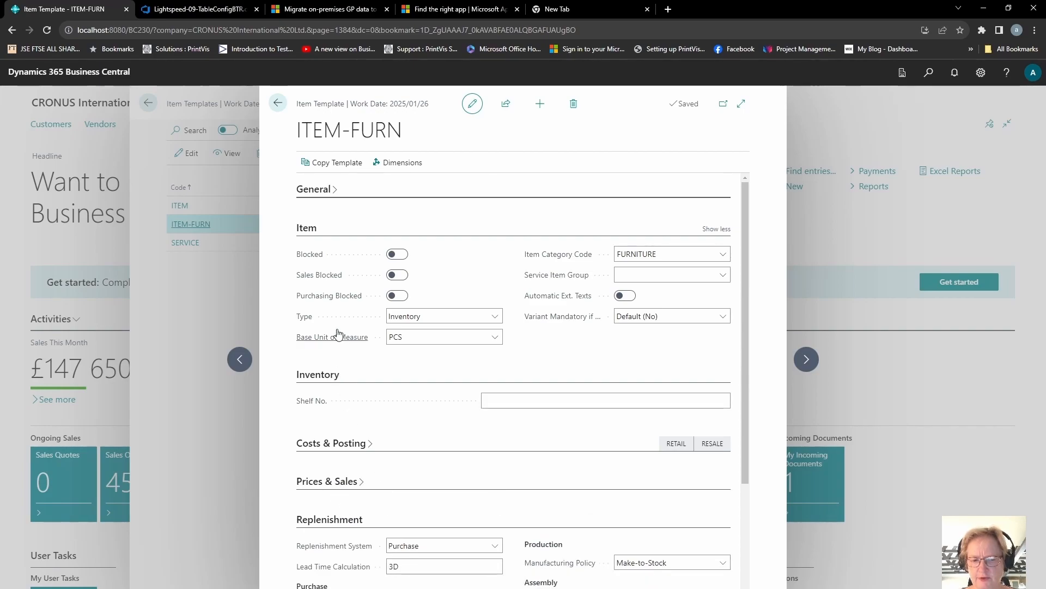
click(319, 376)
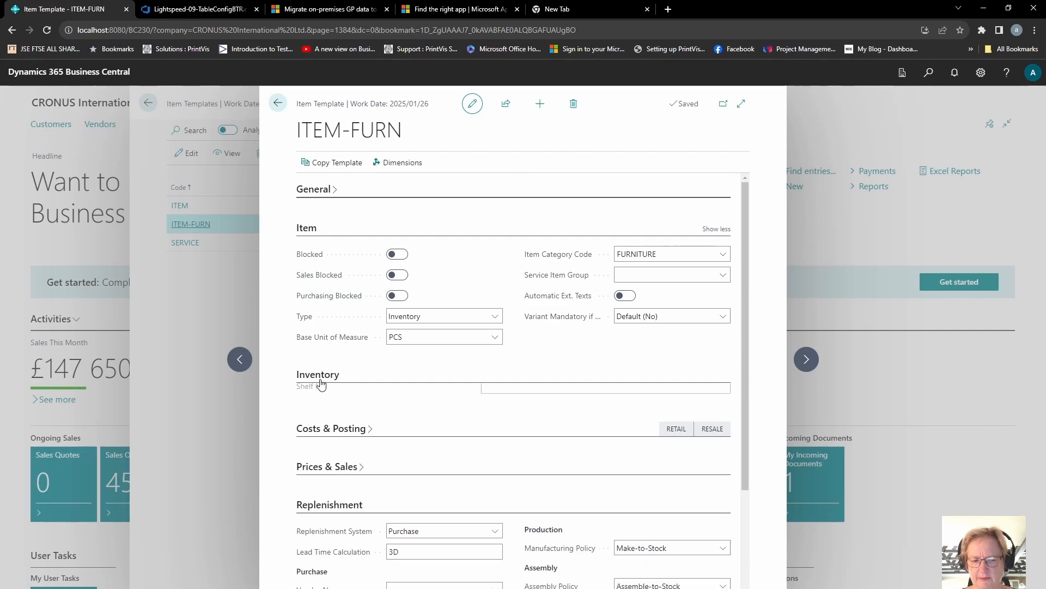
click(310, 228)
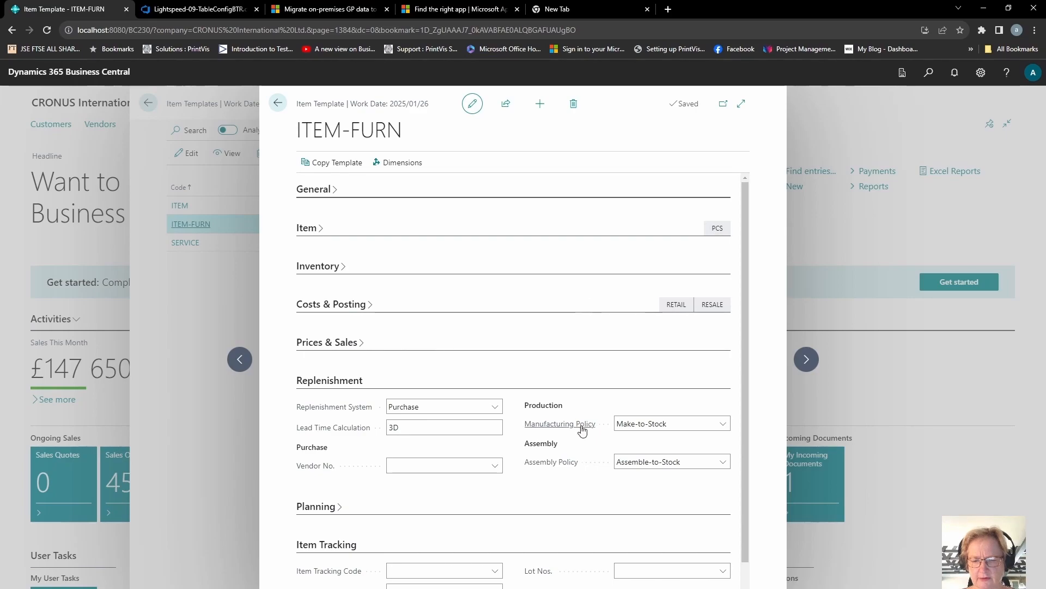
Set the template's reordering policy under Planning to Order
scroll(744, 485, down, 2)
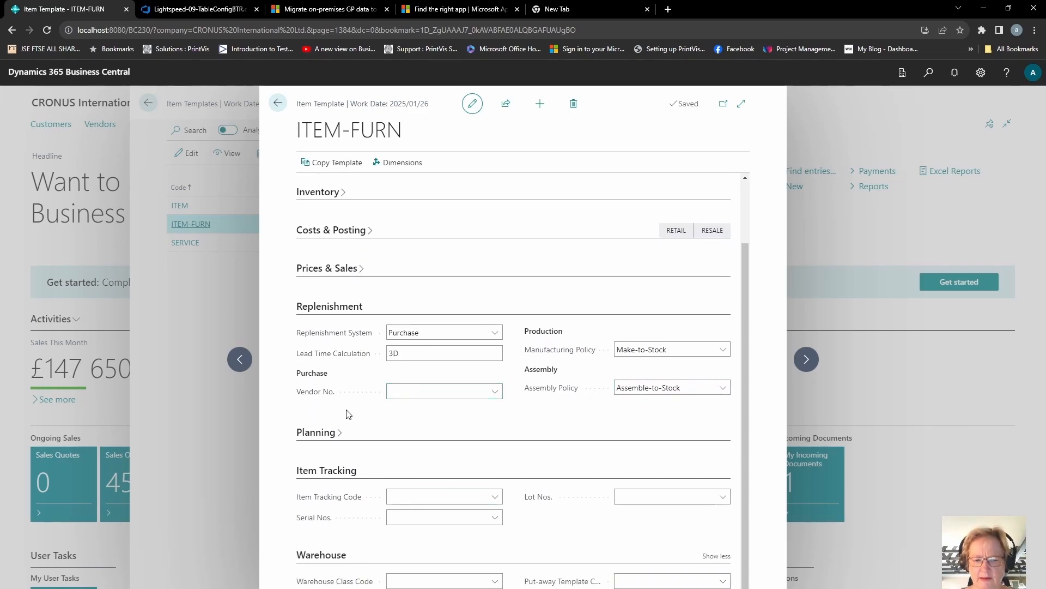
click(315, 435)
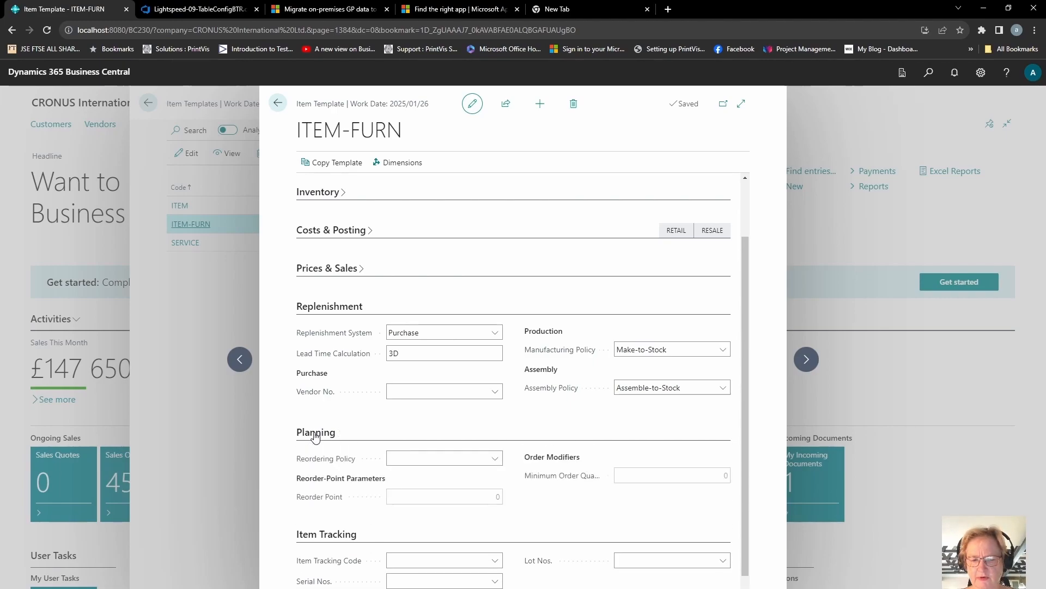
click(494, 459)
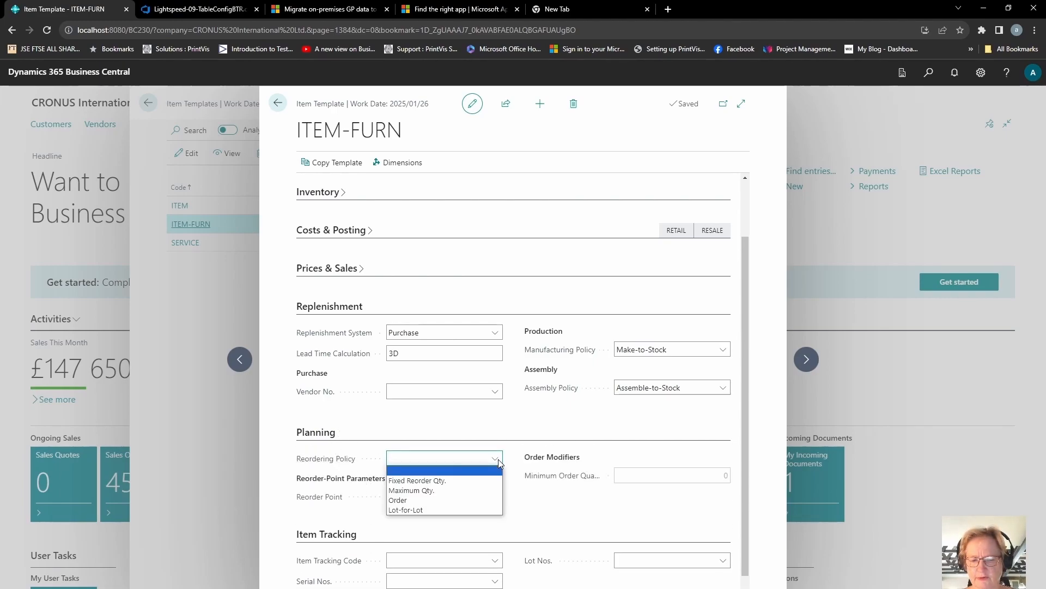
click(417, 501)
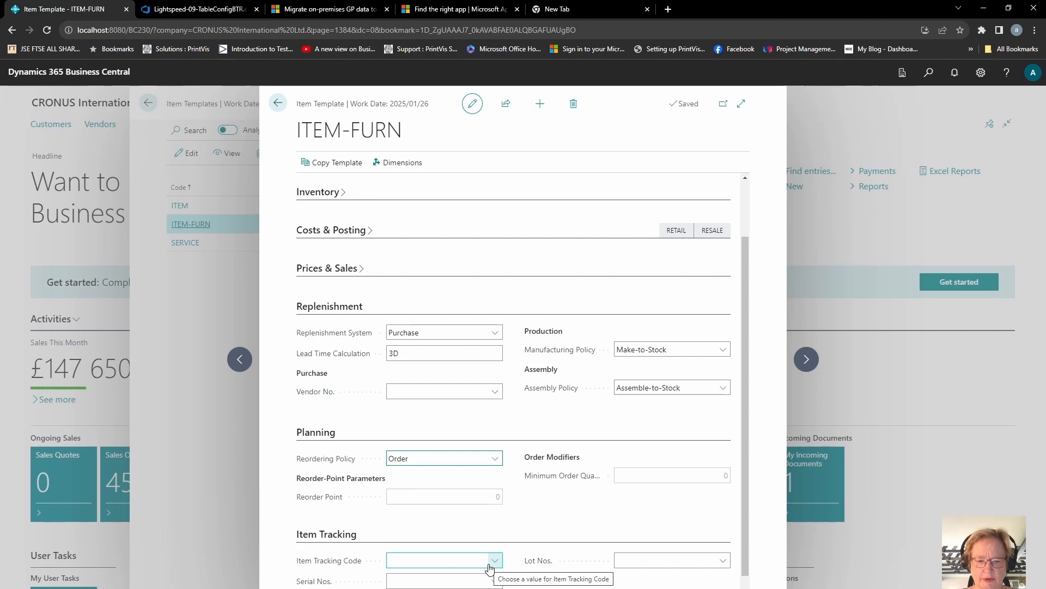
Add a DEPARTMENT default dimension to the template with value ADM and Code Mandatory value posting
click(338, 536)
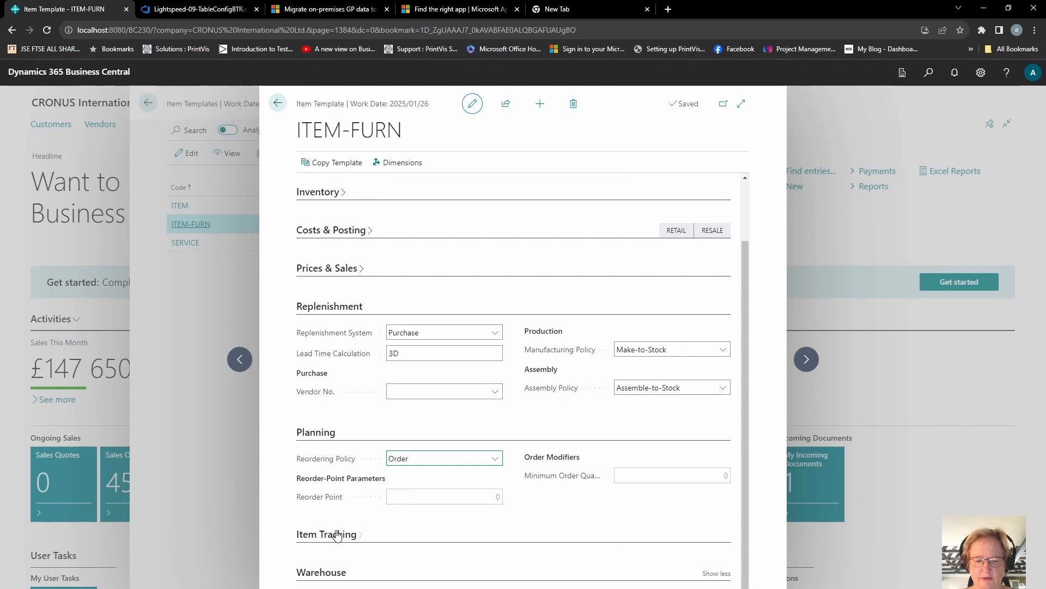
click(329, 578)
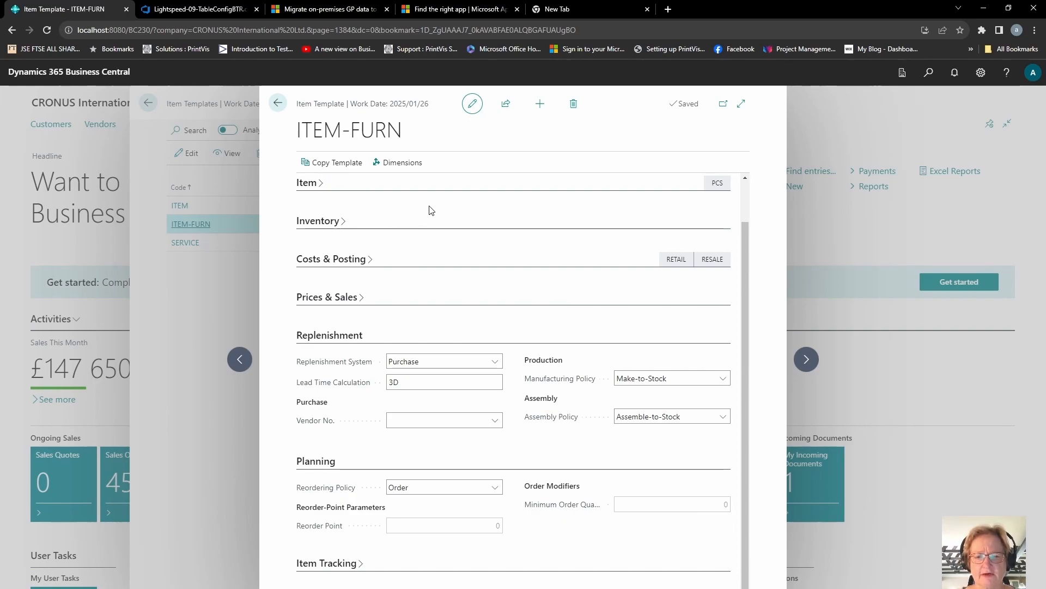
click(419, 169)
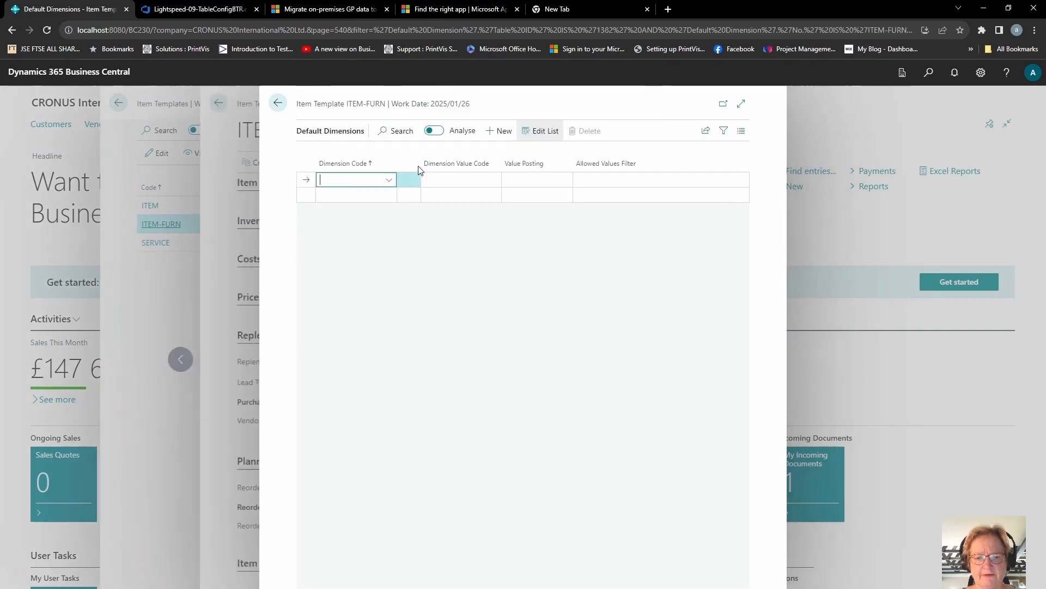
click(390, 181)
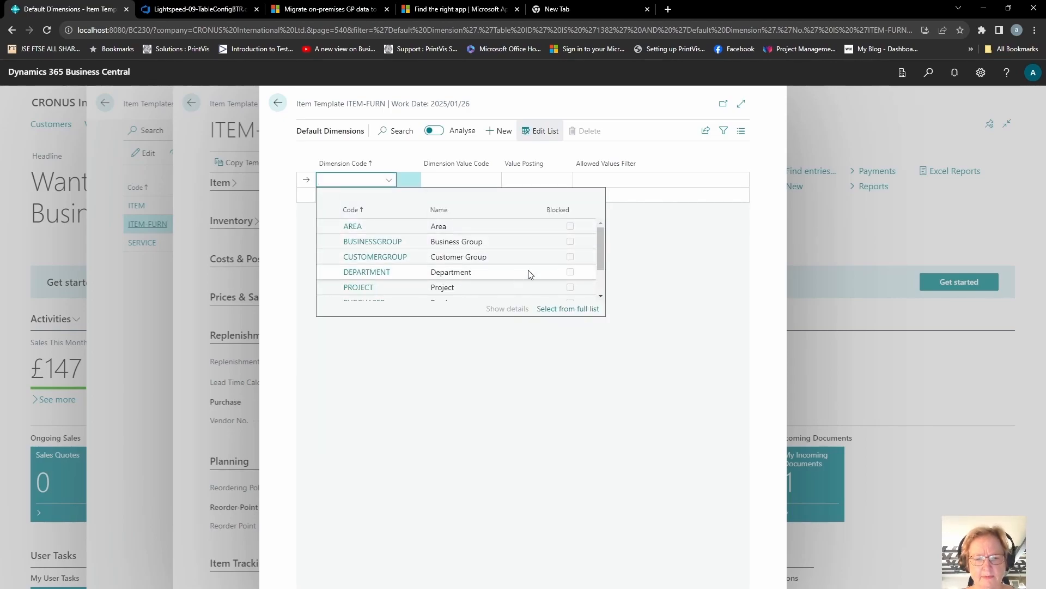
scroll(601, 264, down, 1)
scroll(603, 274, down, 2)
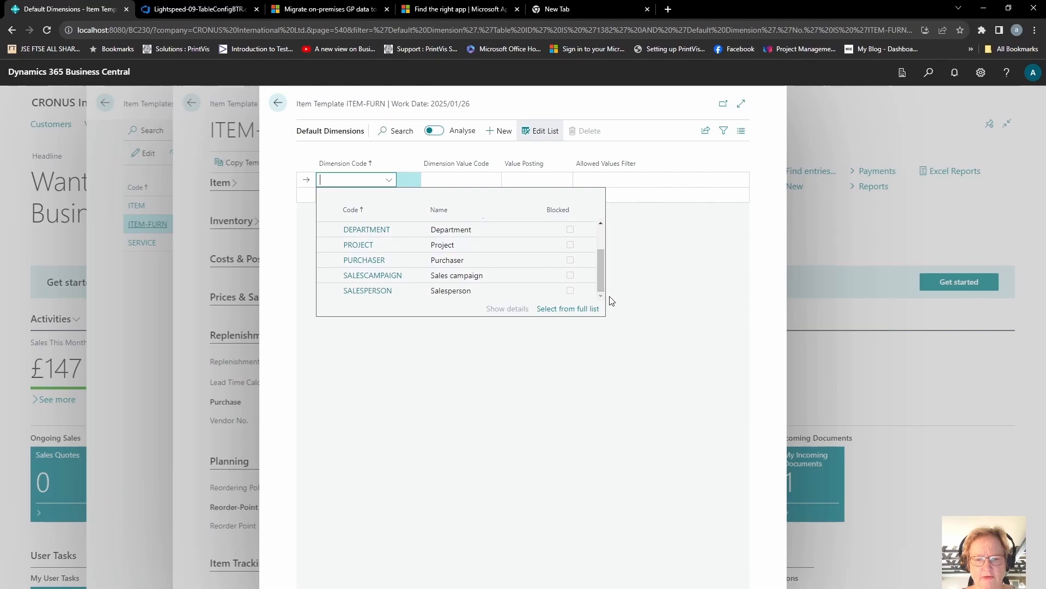
drag(600, 267, 598, 238)
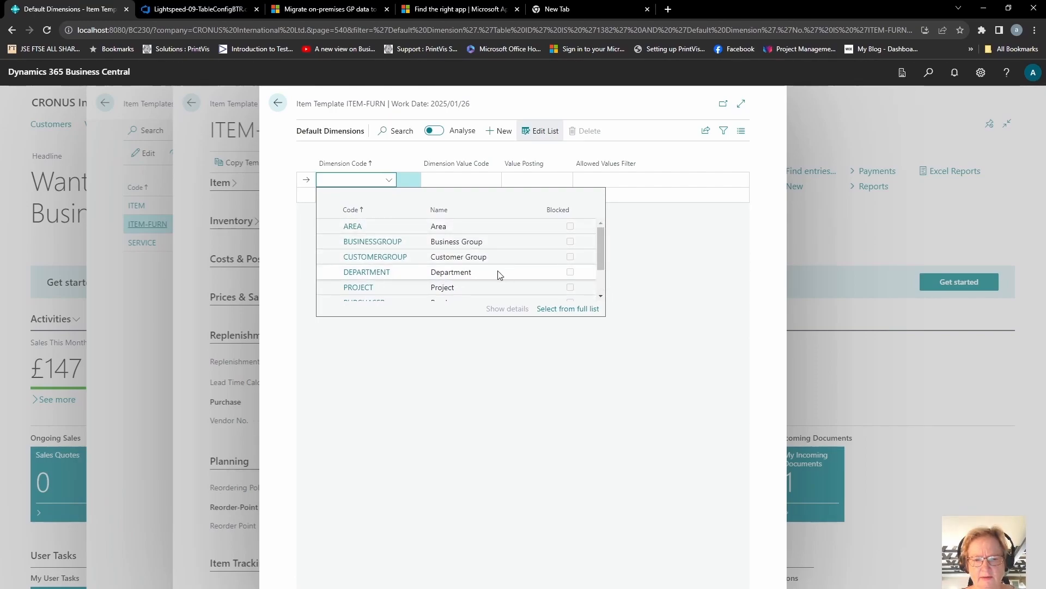
click(479, 275)
click(450, 180)
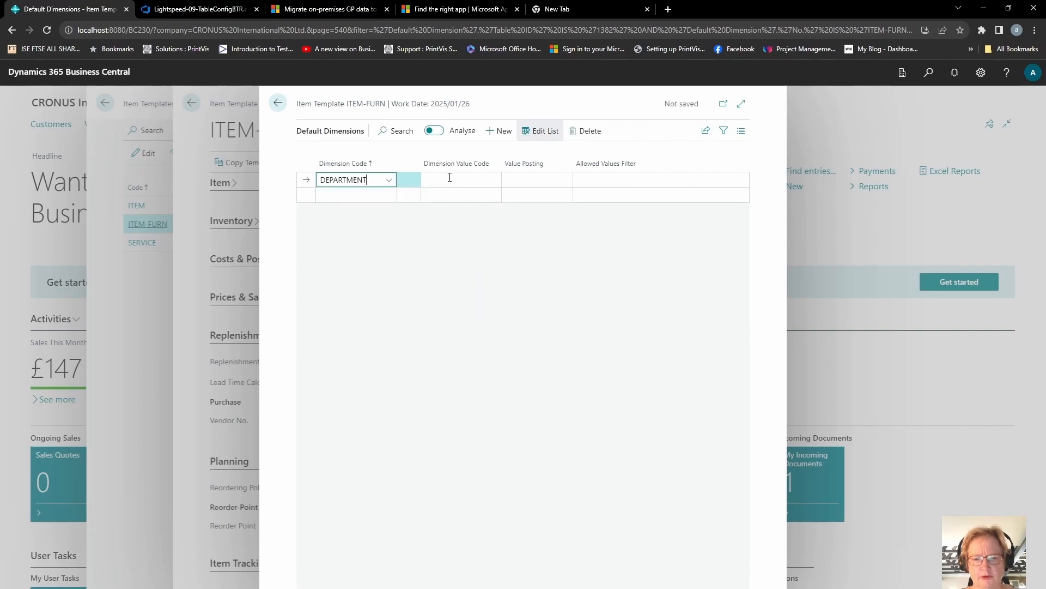
click(484, 232)
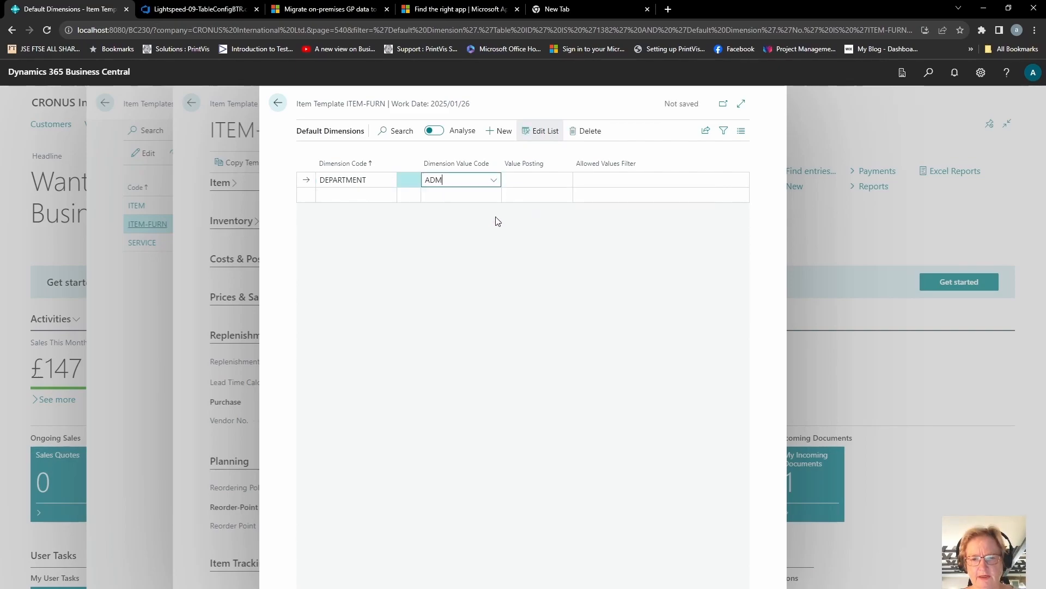
click(549, 179)
click(532, 202)
Add an AREA default dimension line, choose its value posting, and close the template
click(380, 195)
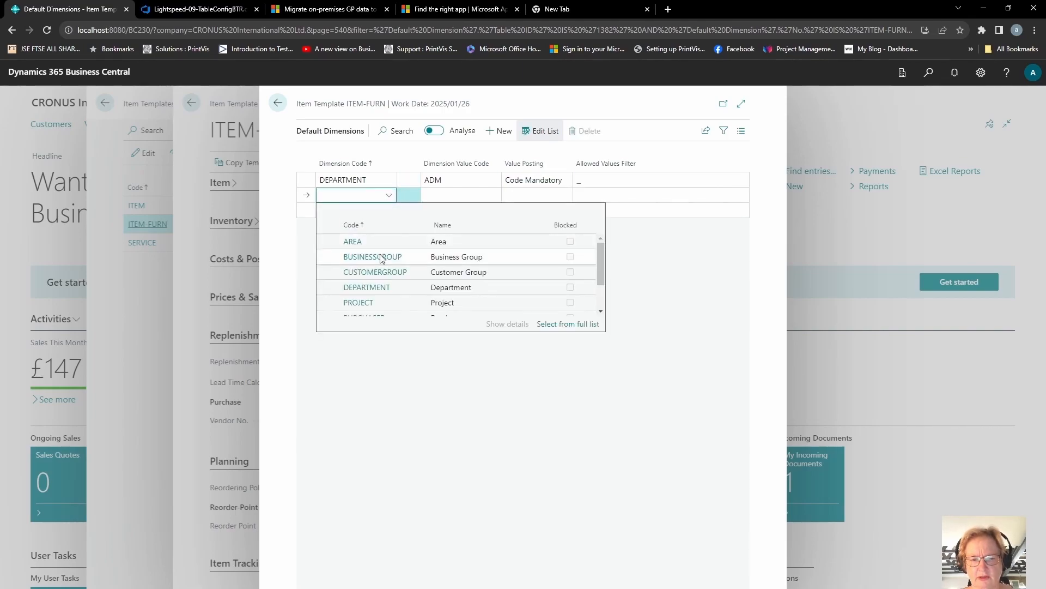
click(436, 241)
click(553, 193)
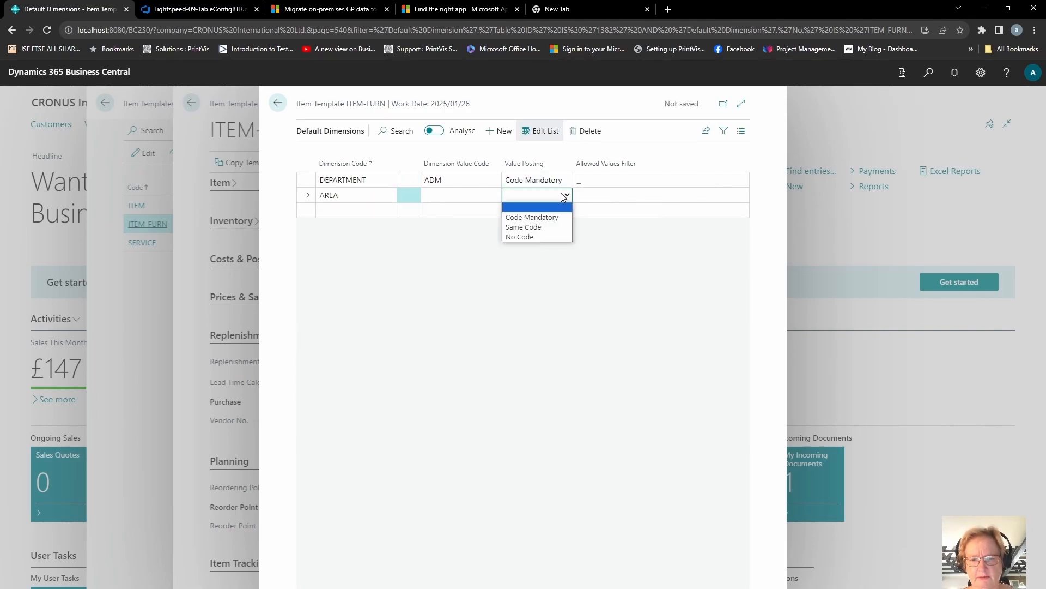
click(534, 212)
click(278, 104)
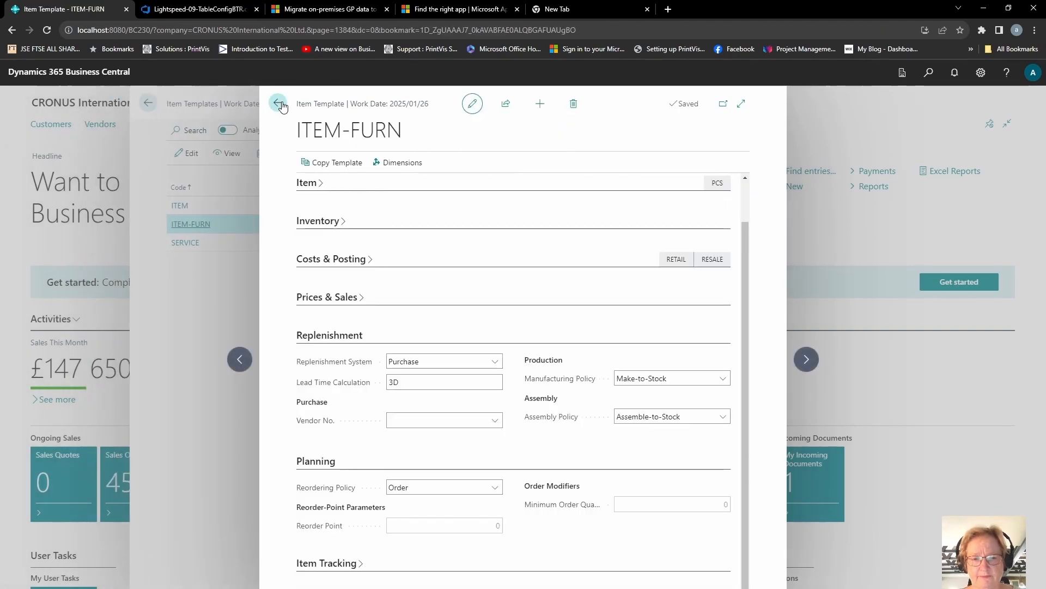
click(279, 103)
click(279, 103)
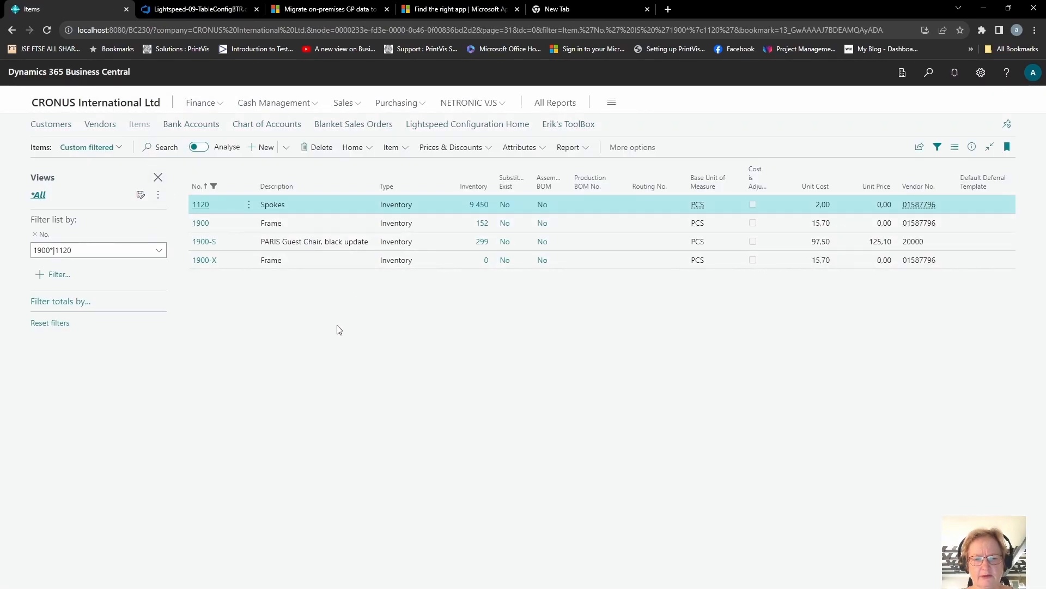
Create a new item from the ITEM-FURN template and set its description to Table and chairs
click(264, 147)
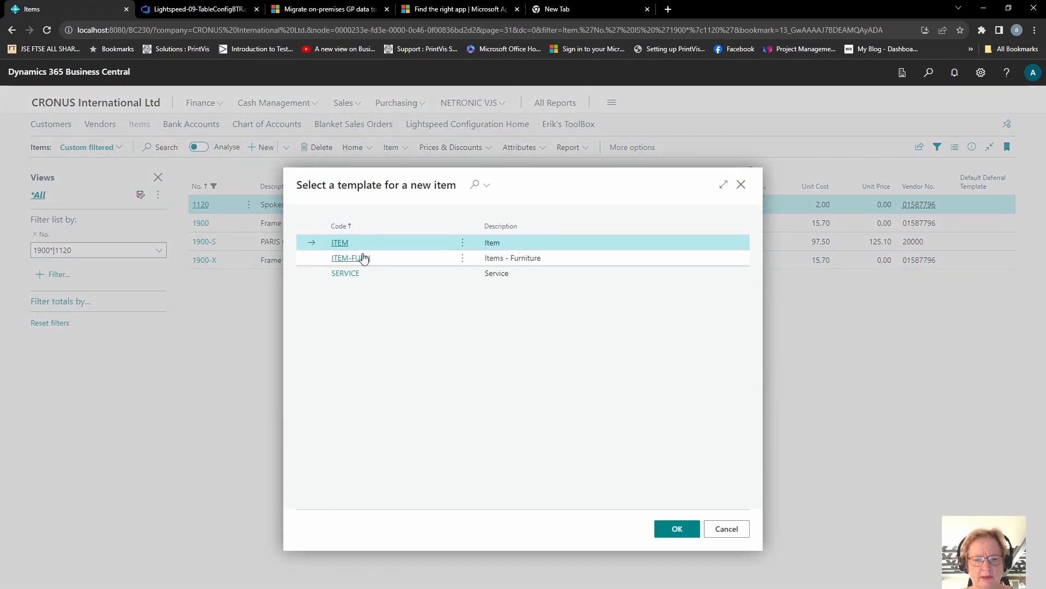
click(360, 258)
click(360, 257)
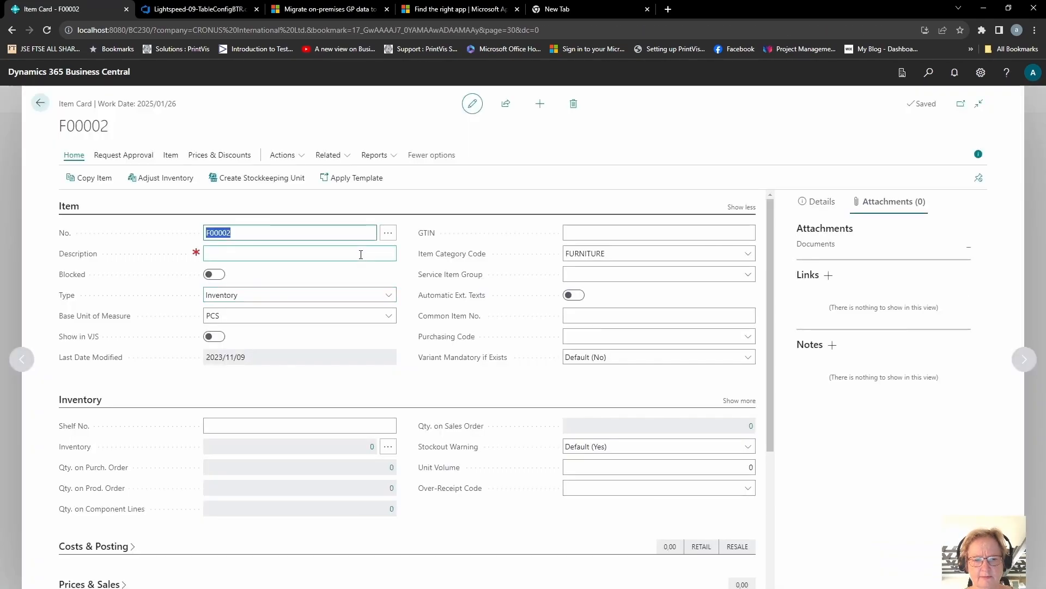
click(255, 253)
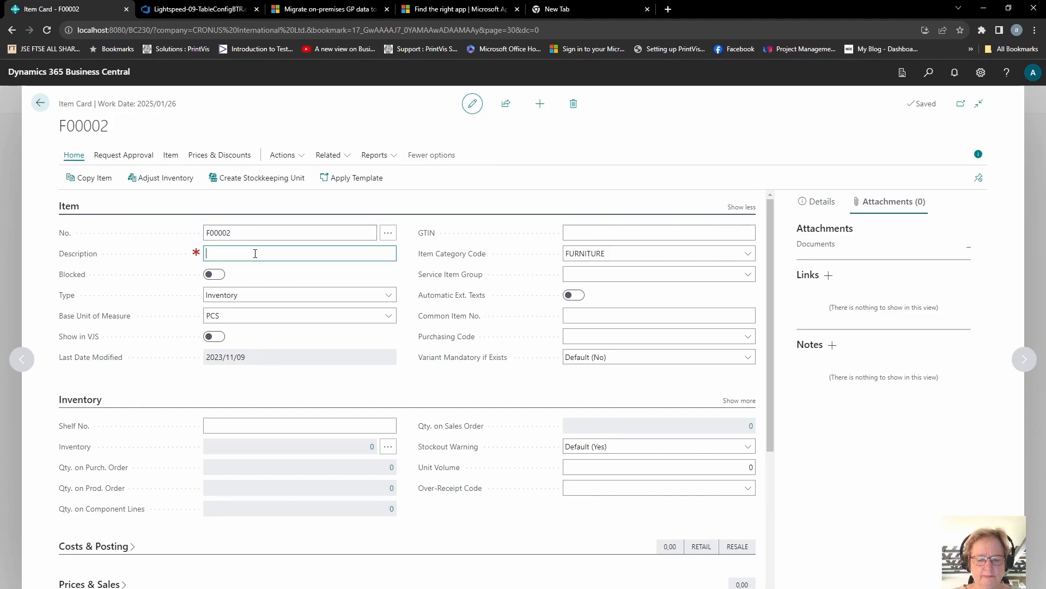
text(Table and chairs)
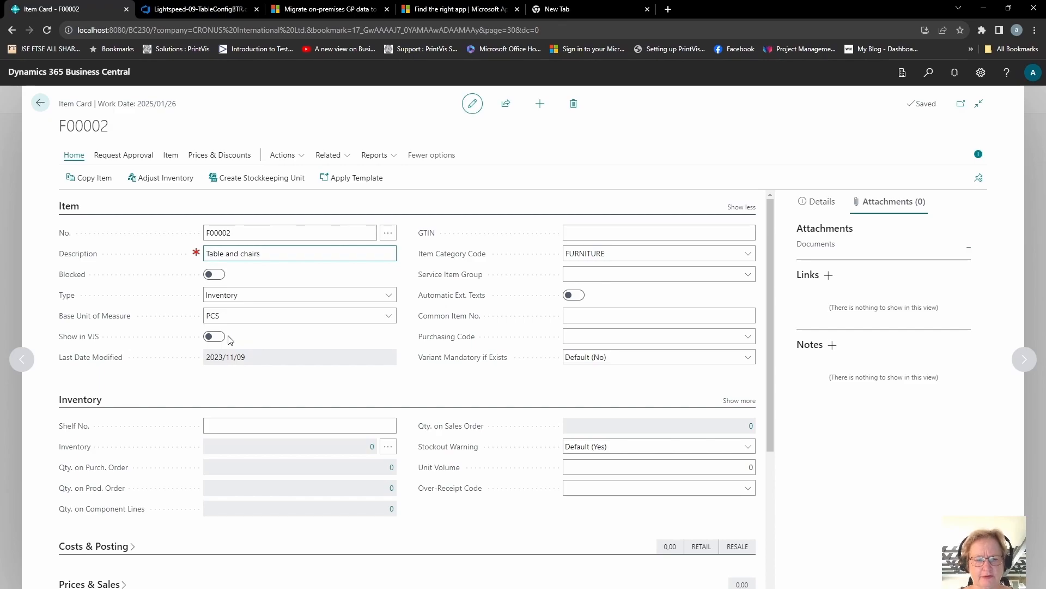
Review the new item's fields and FastTabs carried over from the template
click(233, 317)
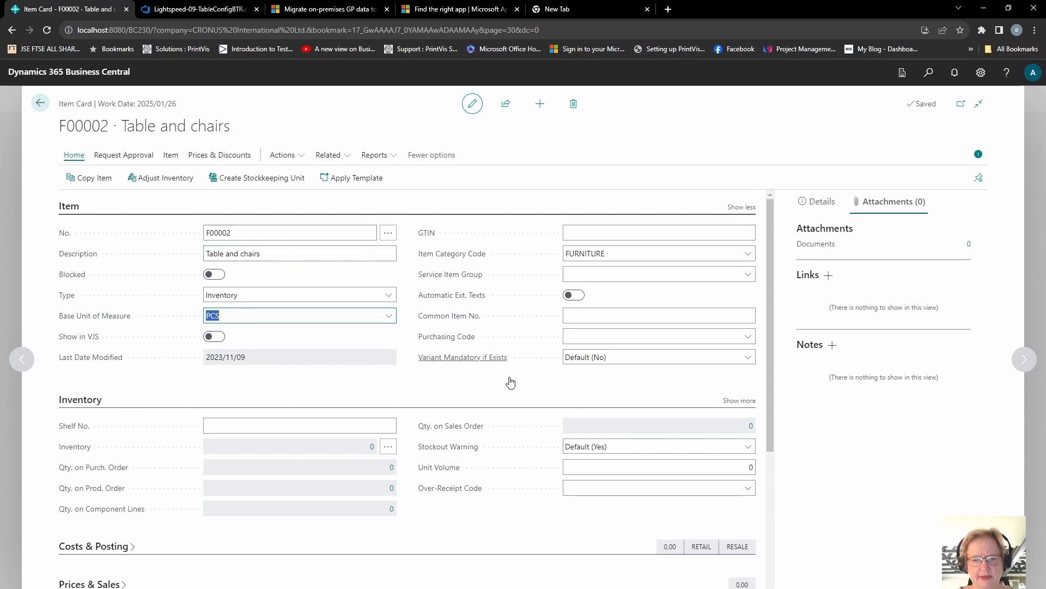
click(627, 252)
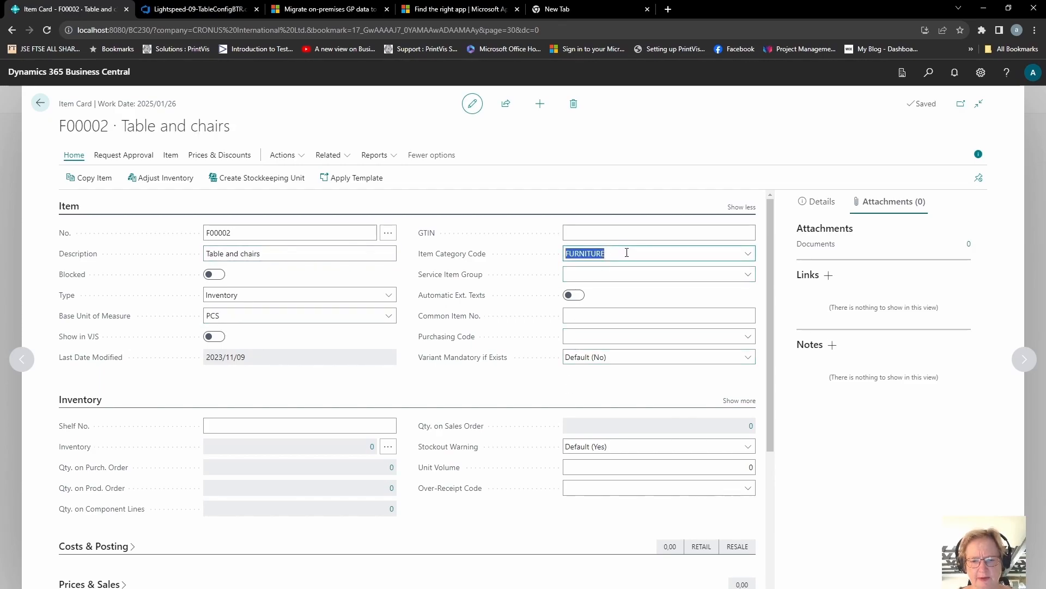
click(90, 408)
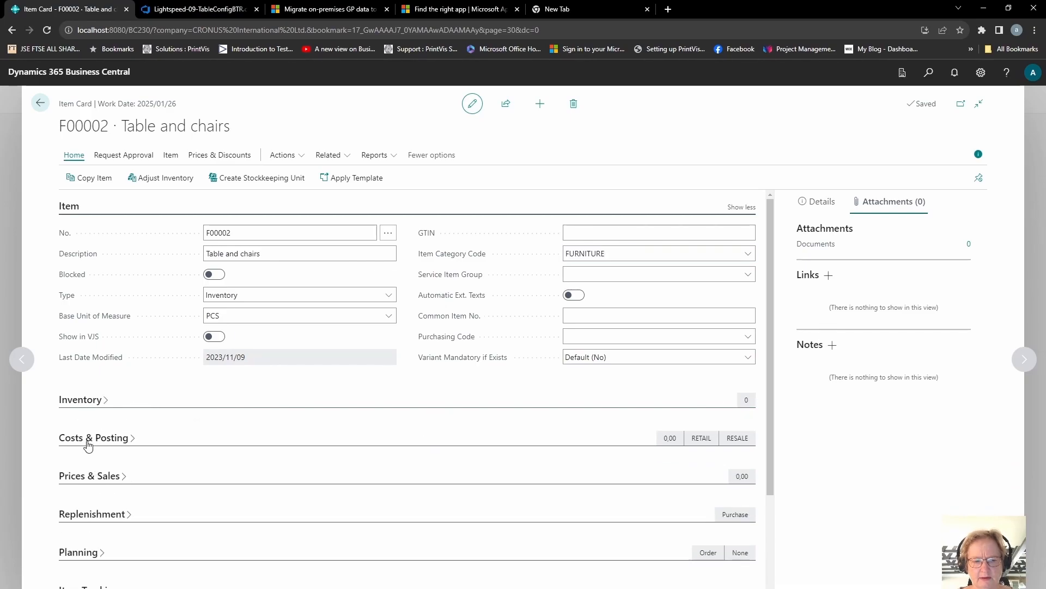
click(87, 445)
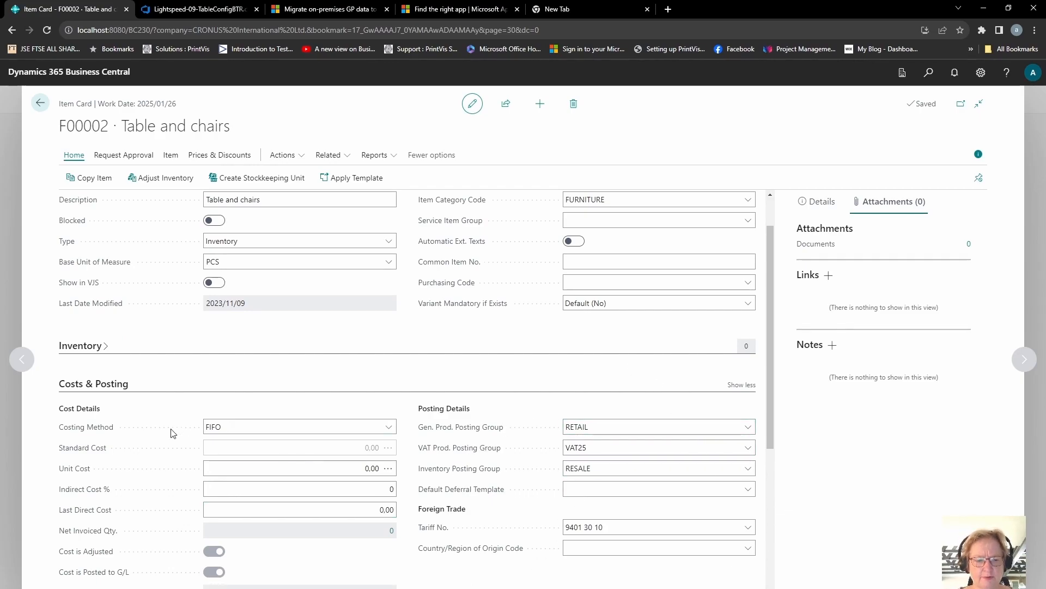
click(96, 388)
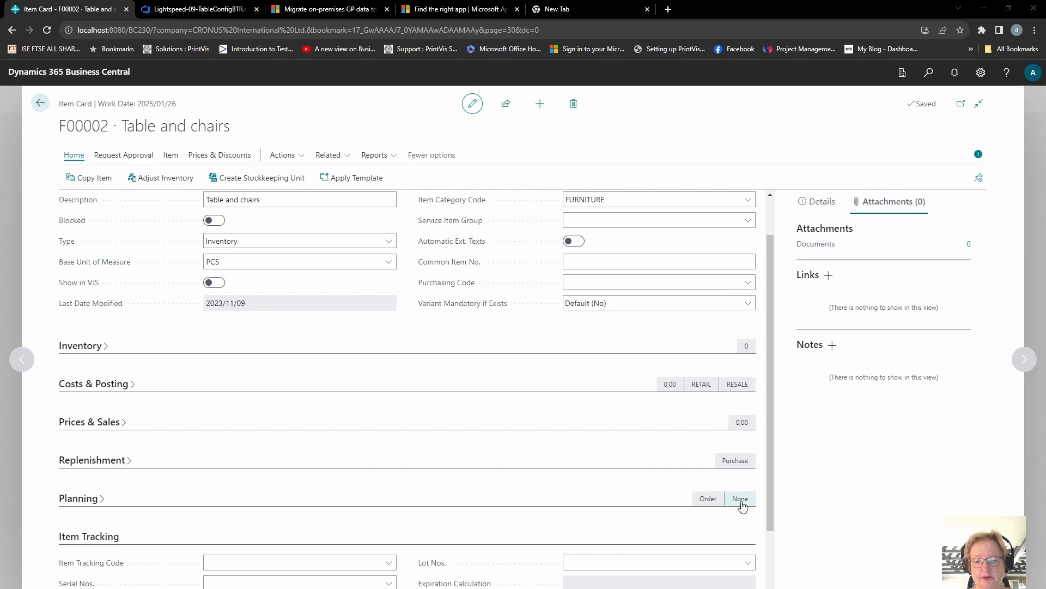
drag(773, 437, 756, 348)
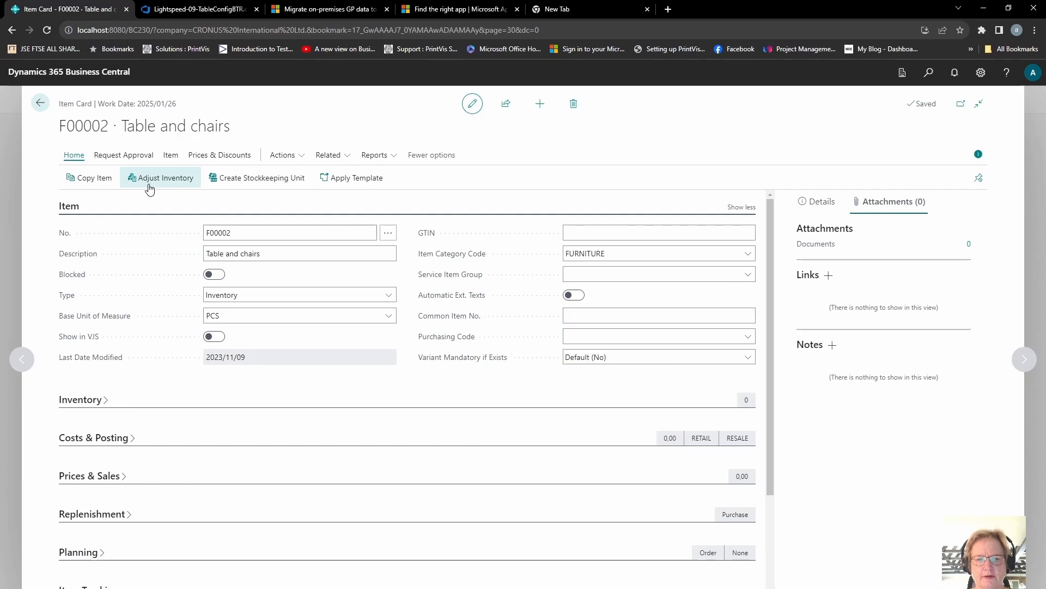
Check the new item's default dimensions and return to the item card
click(170, 154)
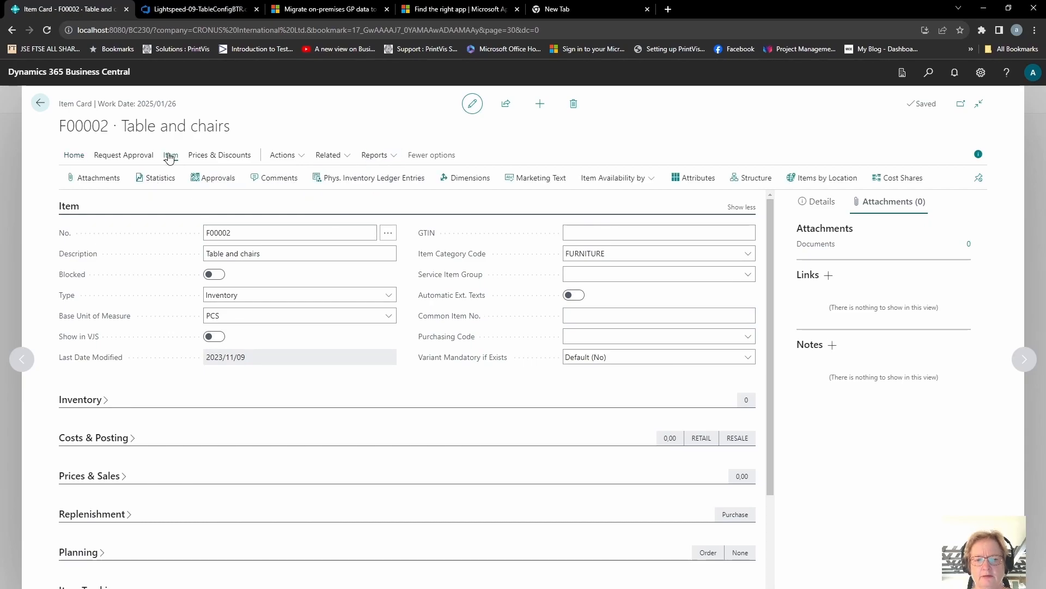
click(478, 178)
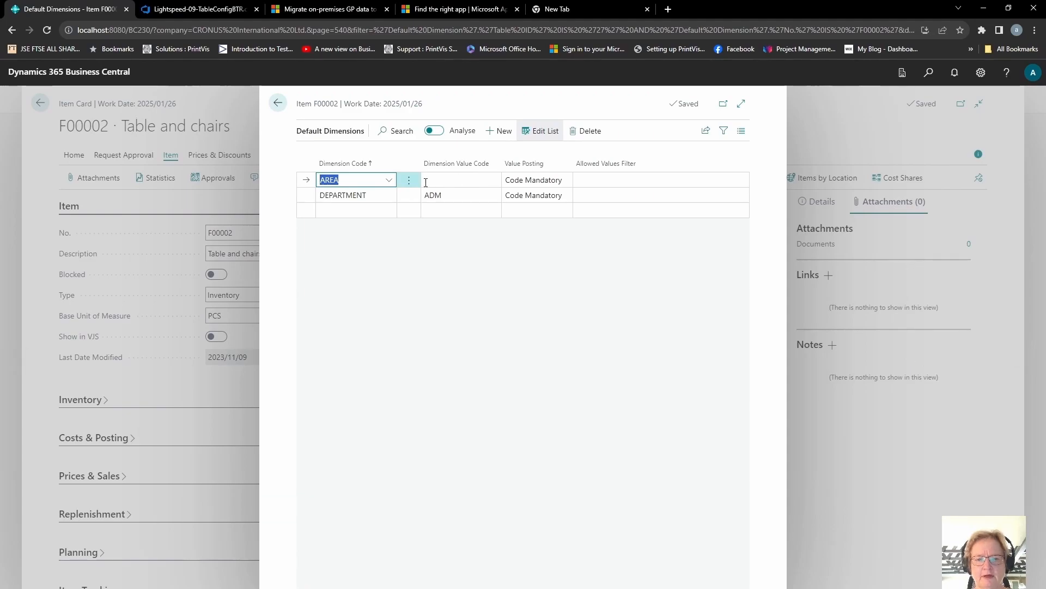
click(278, 103)
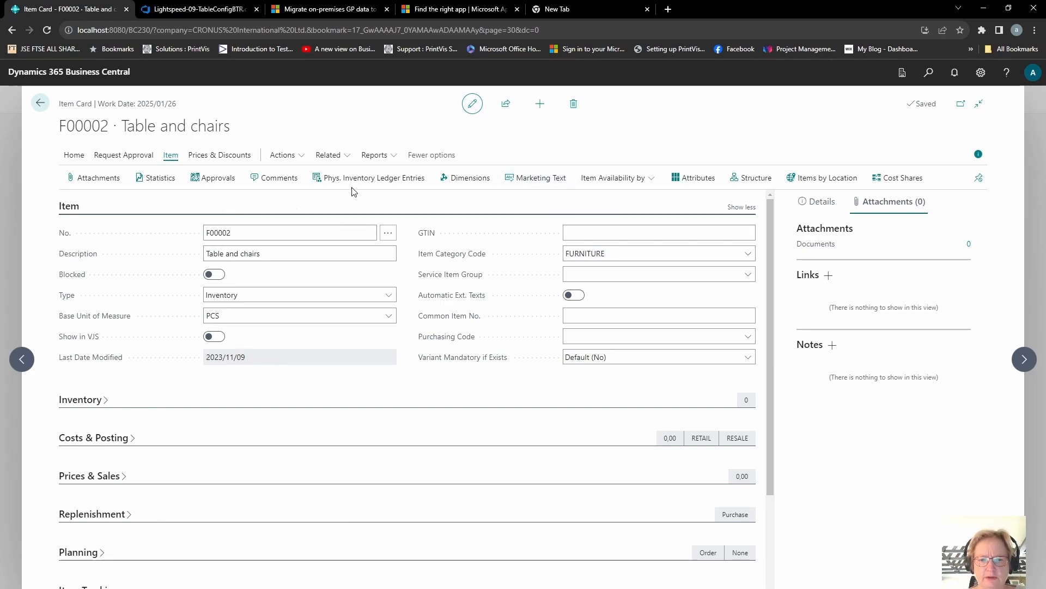
Save the Table and chairs item card as a new item template
click(294, 156)
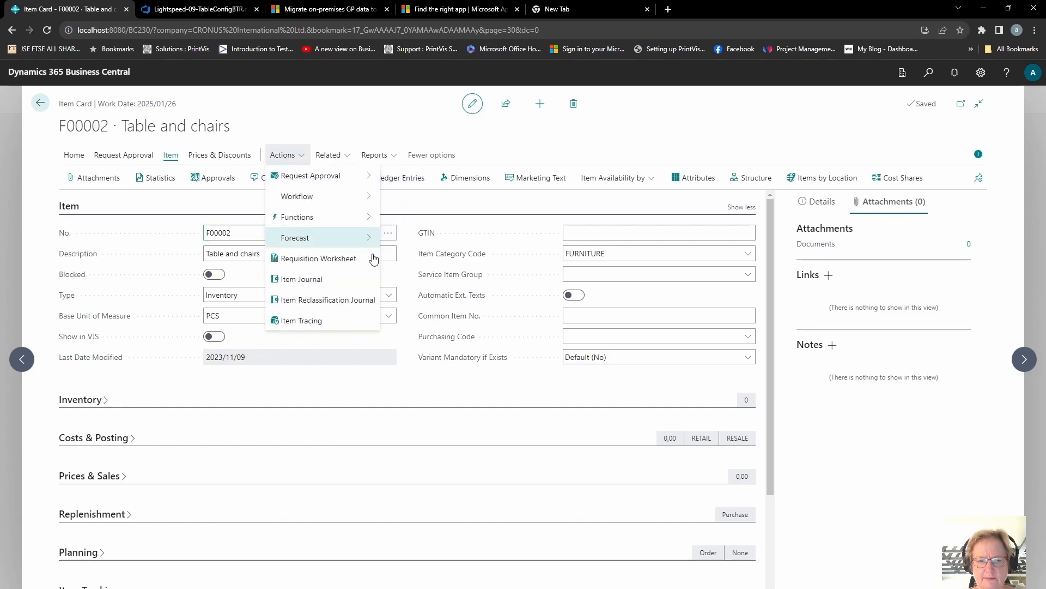
mouse_move(349, 227)
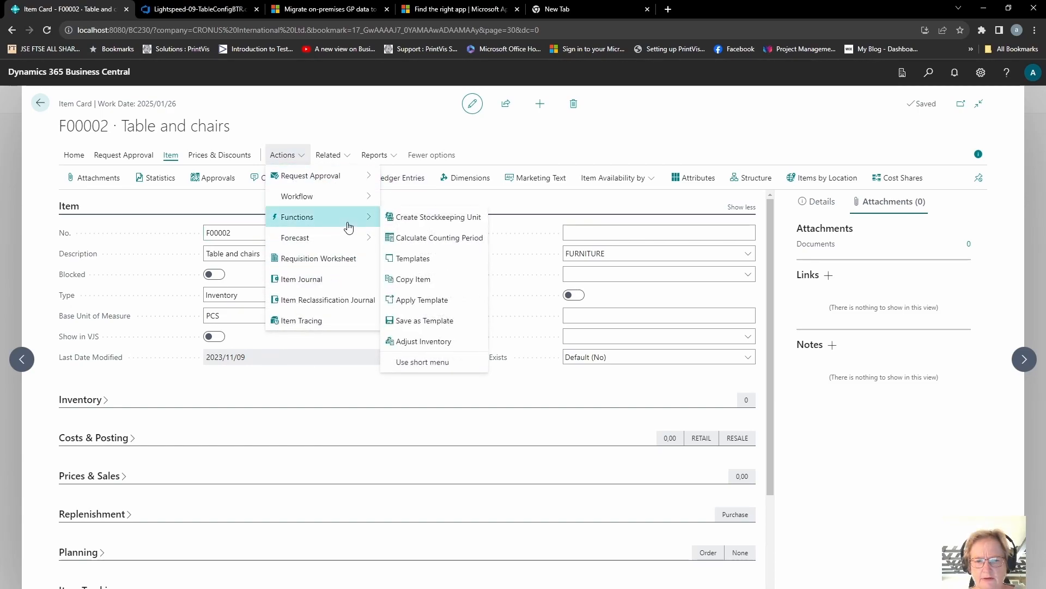
click(468, 325)
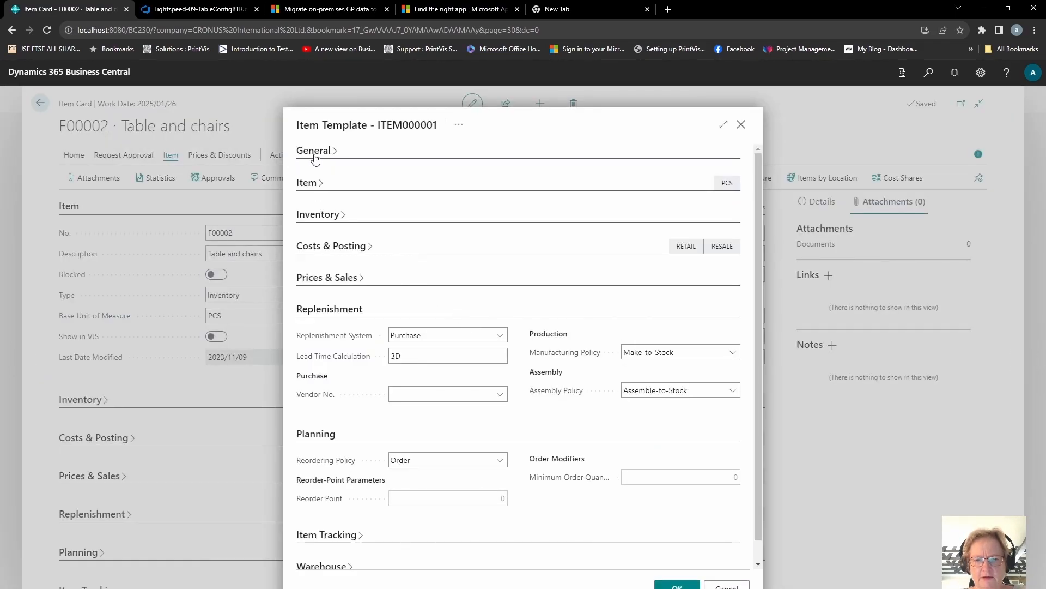
click(315, 151)
click(426, 199)
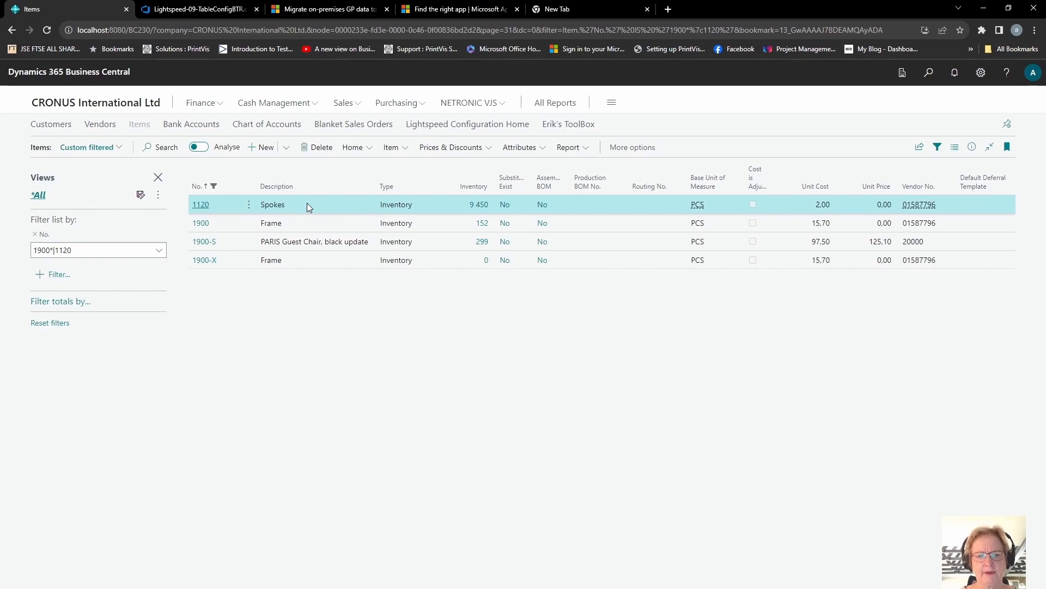
Copy item 1120 Spokes to a new item with target item number 1120-N
click(202, 207)
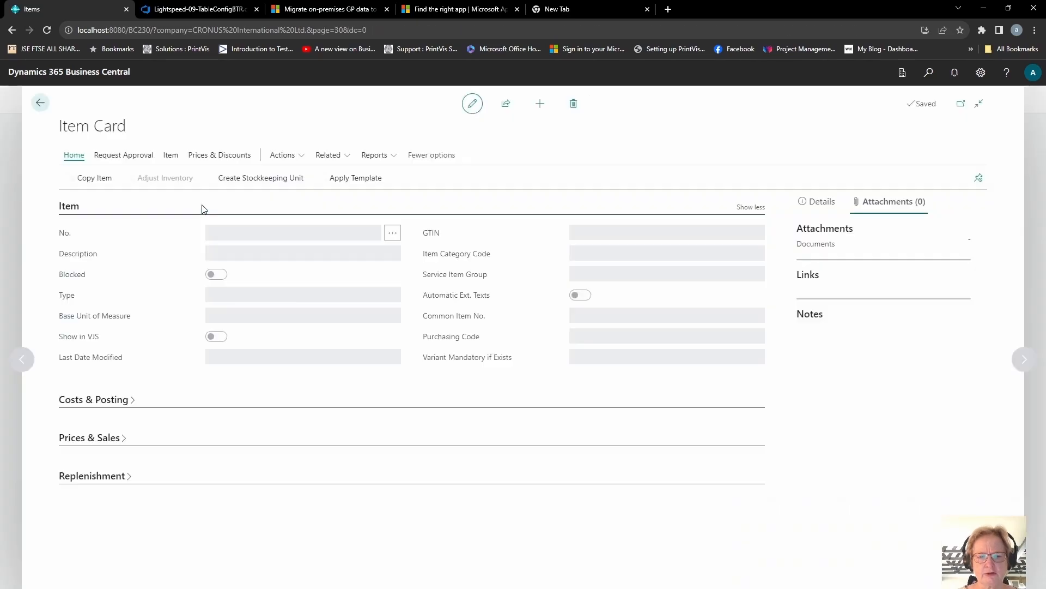
click(92, 182)
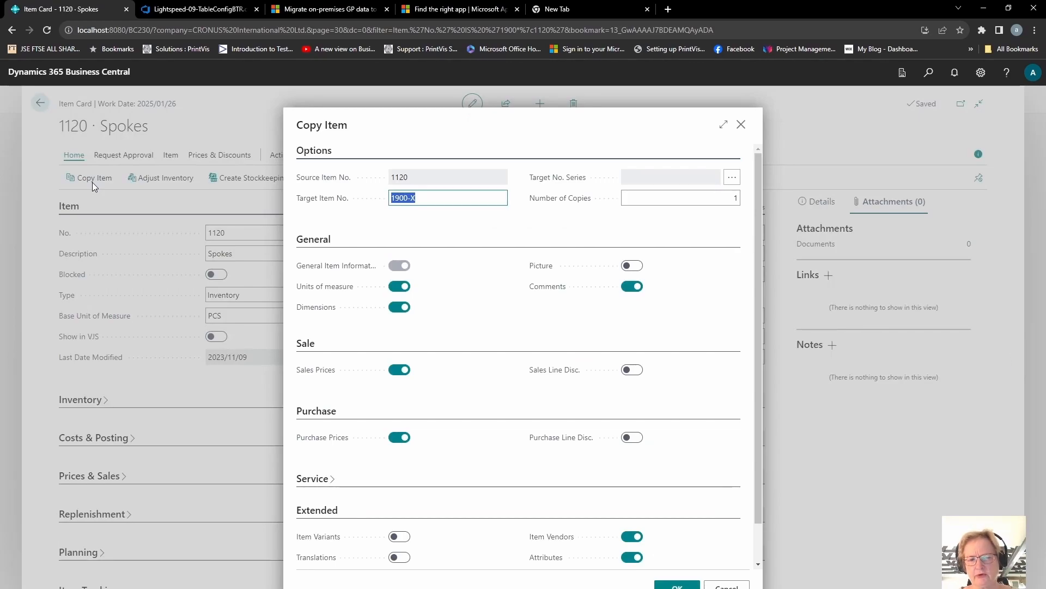
click(450, 200)
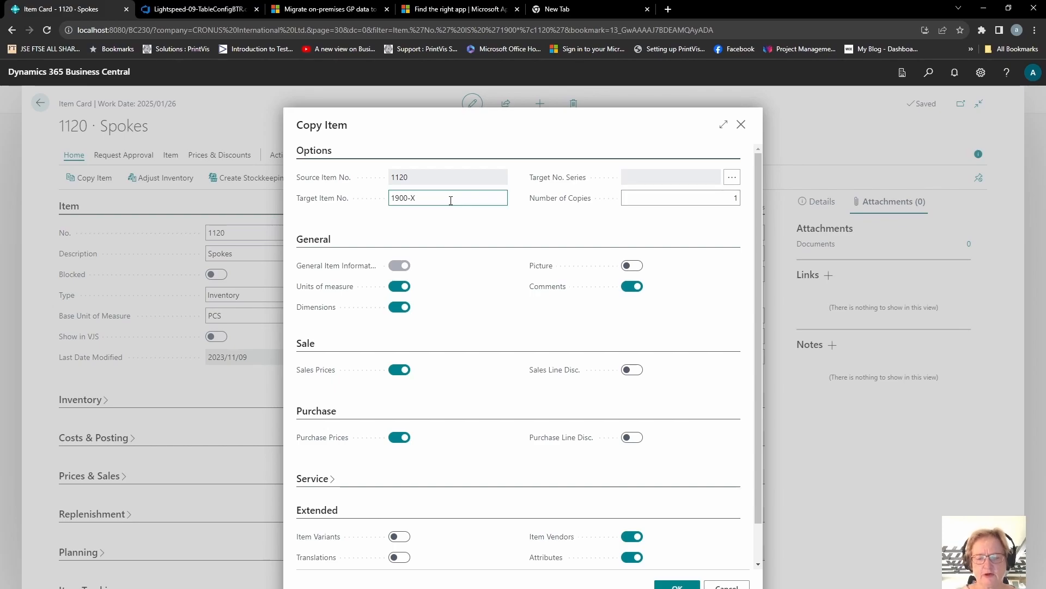
key(BackSpace)
key(BackSpace)
key(BackSpace)
key(BackSpace)
key(BackSpace)
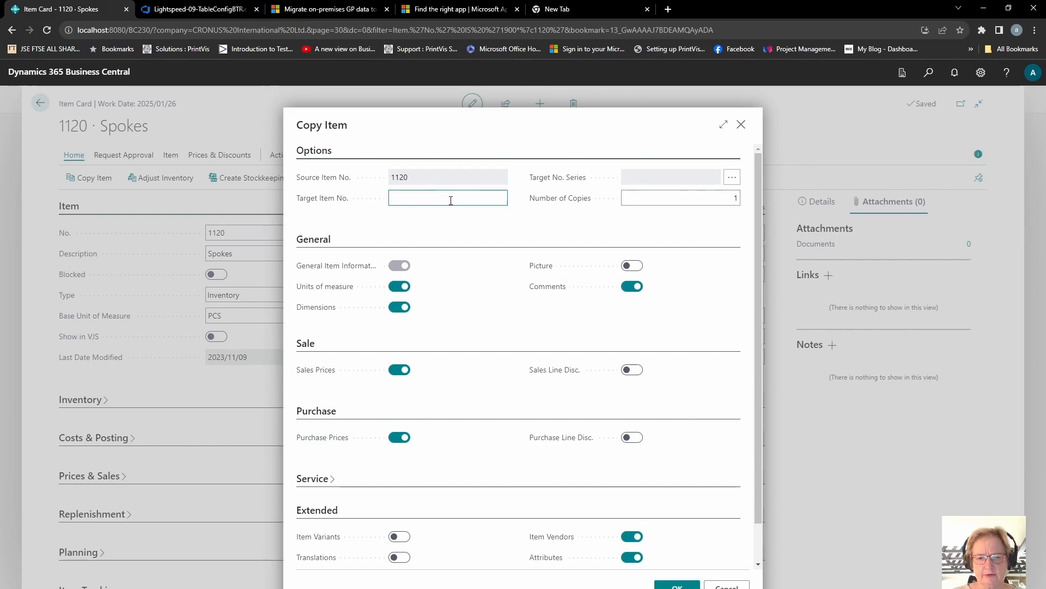
text(1120-N)
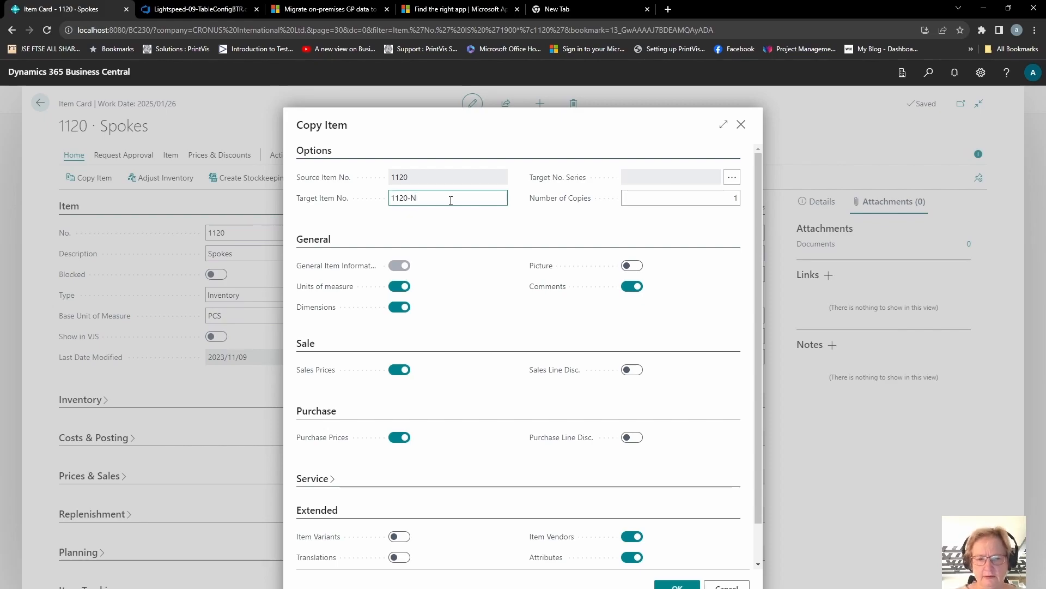
key(Tab)
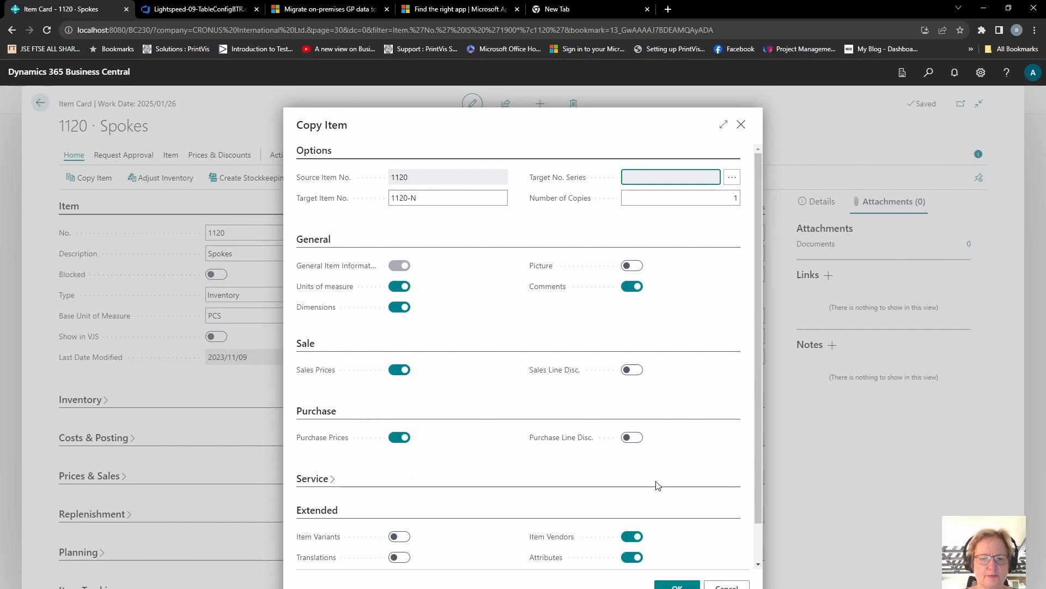
click(677, 586)
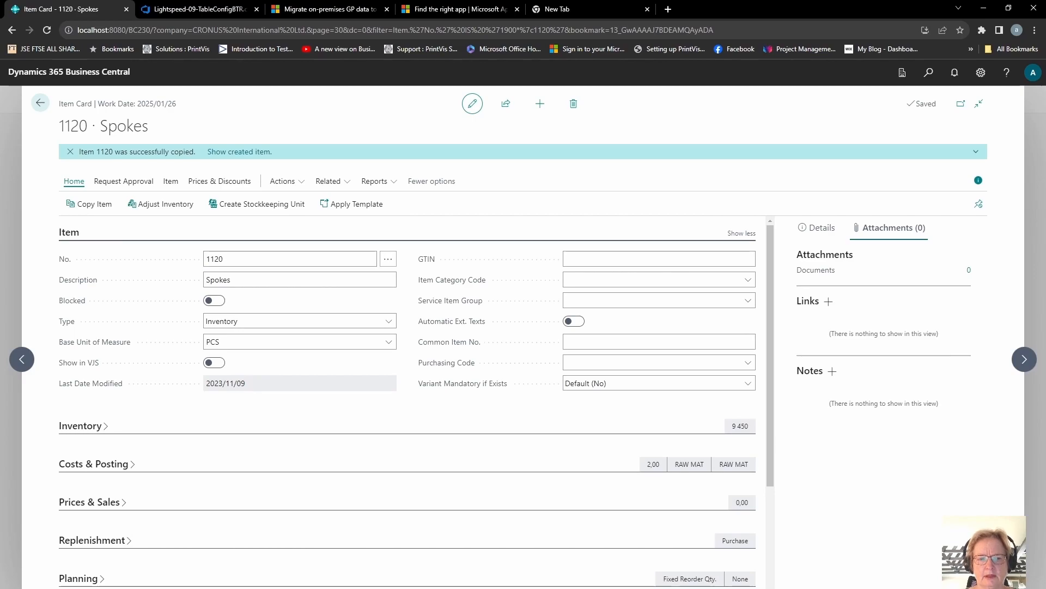
Open the copied item and set its description to Spokes - replacement
click(240, 155)
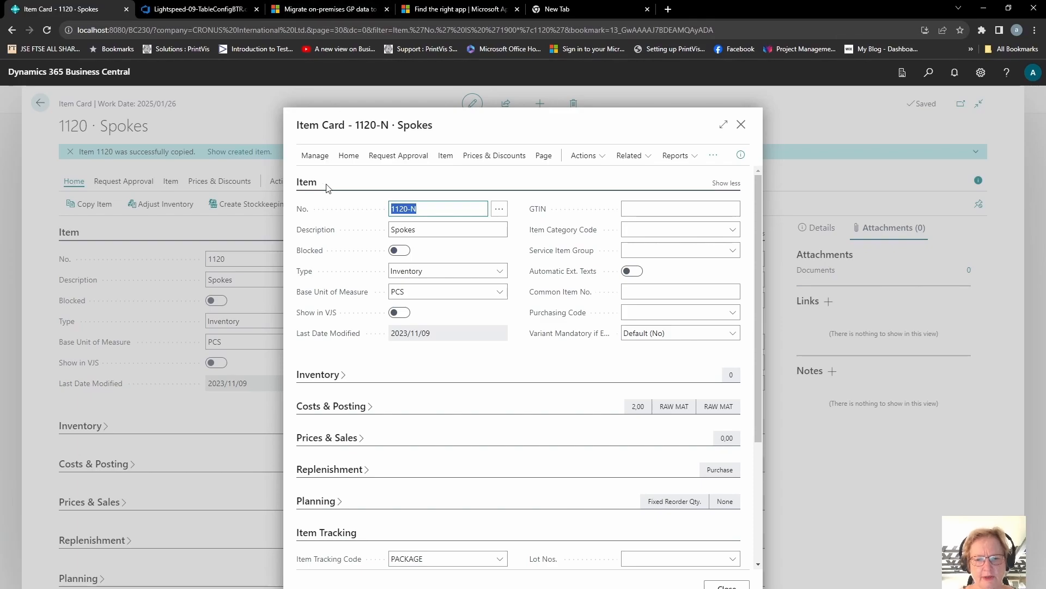
click(436, 229)
click(438, 232)
text(- replace)
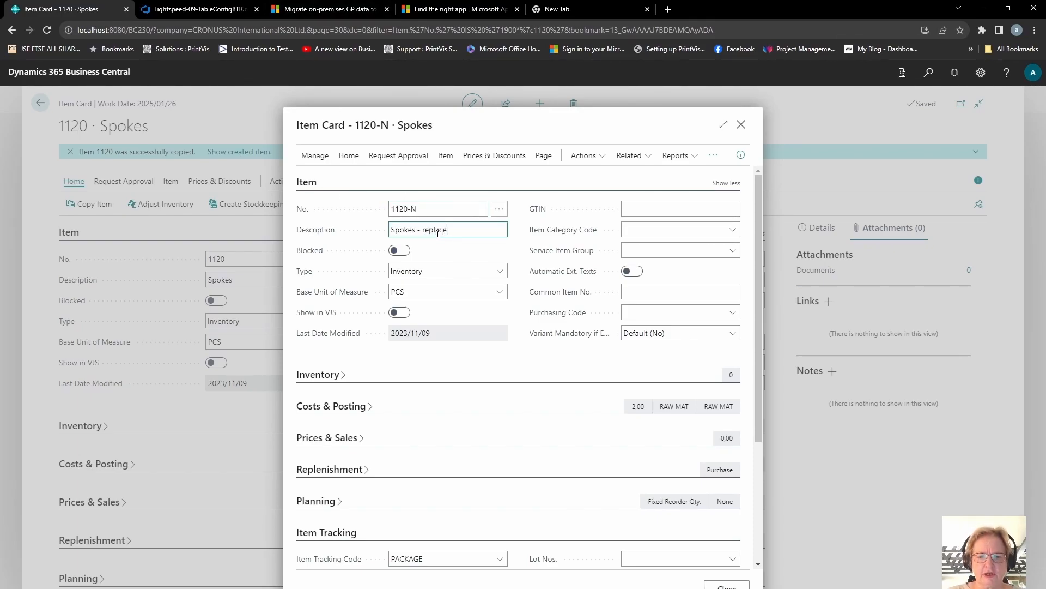
text(ment)
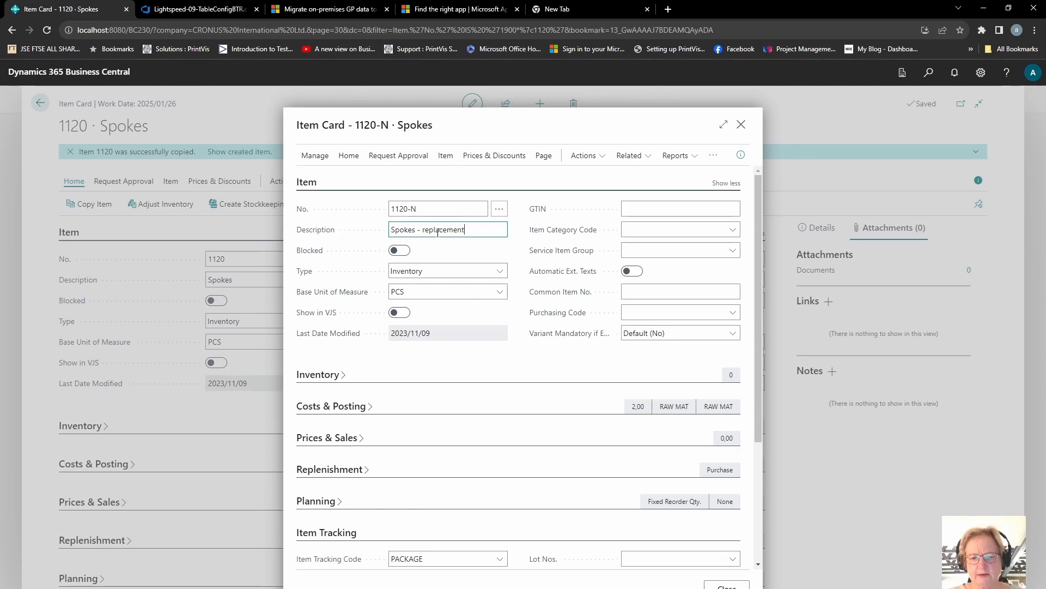
key(Tab)
click(740, 124)
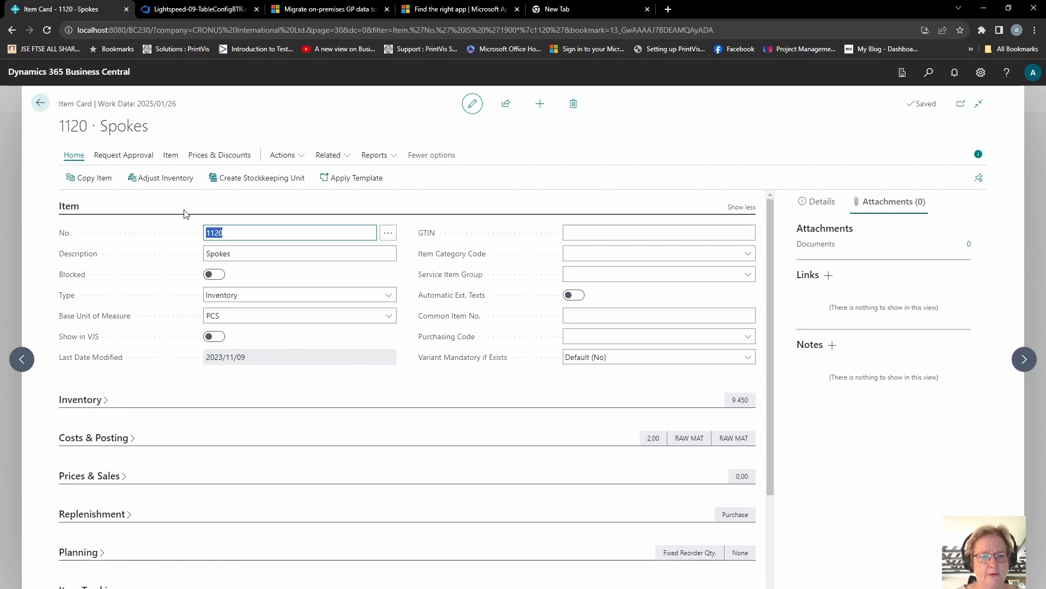
Copy item 1120 into five new items using the ITEM1 number series and show the created items
click(100, 180)
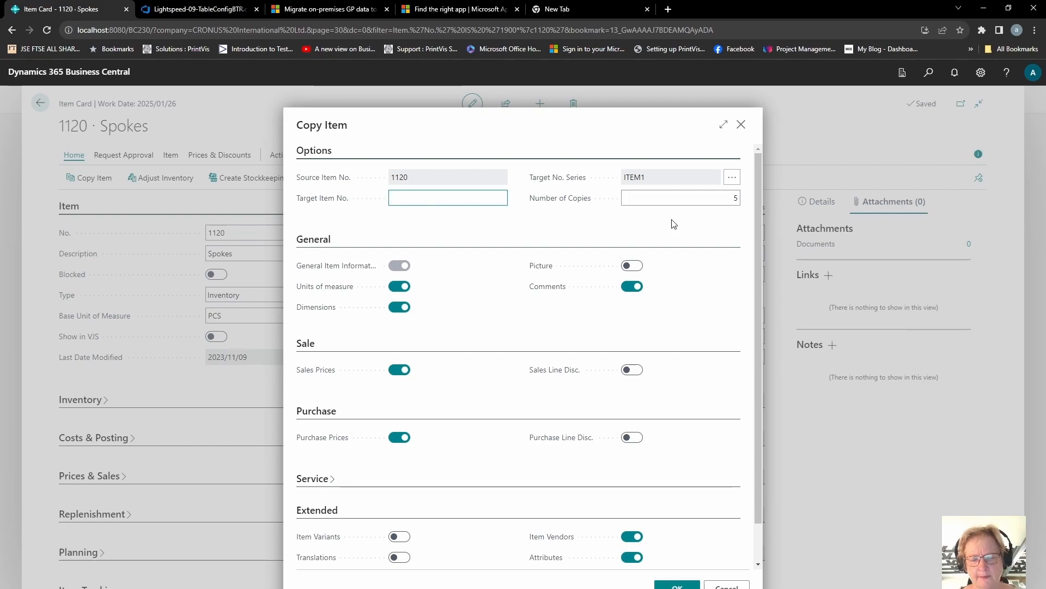
click(732, 178)
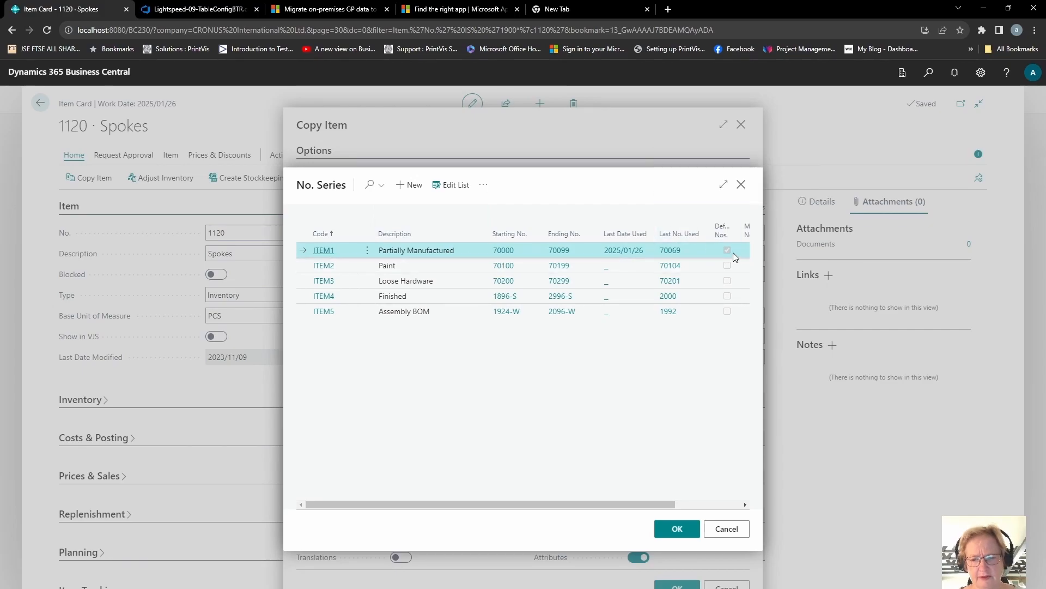
click(685, 530)
click(697, 200)
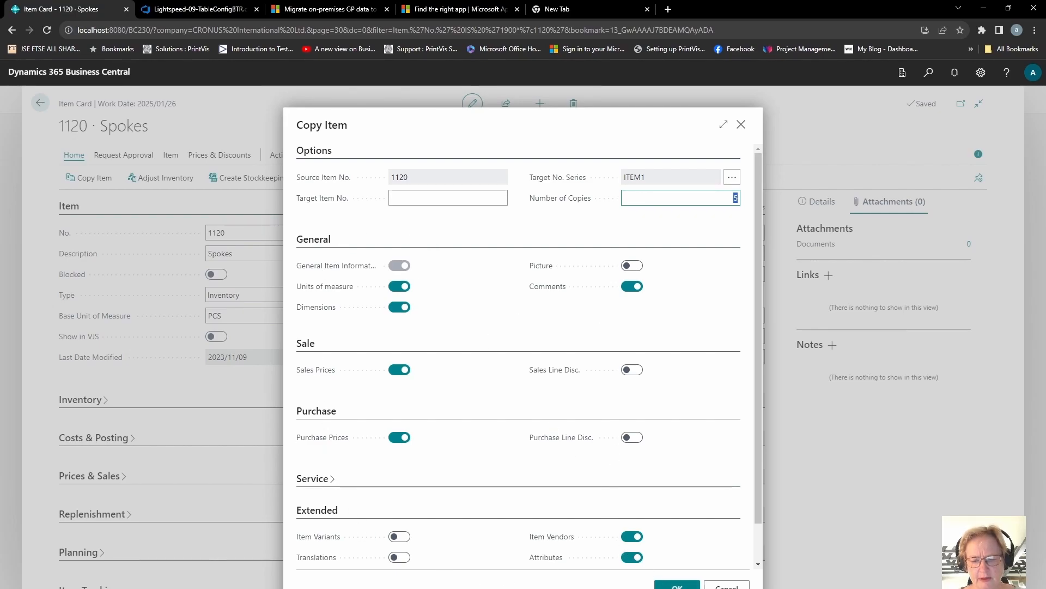
key(Escape)
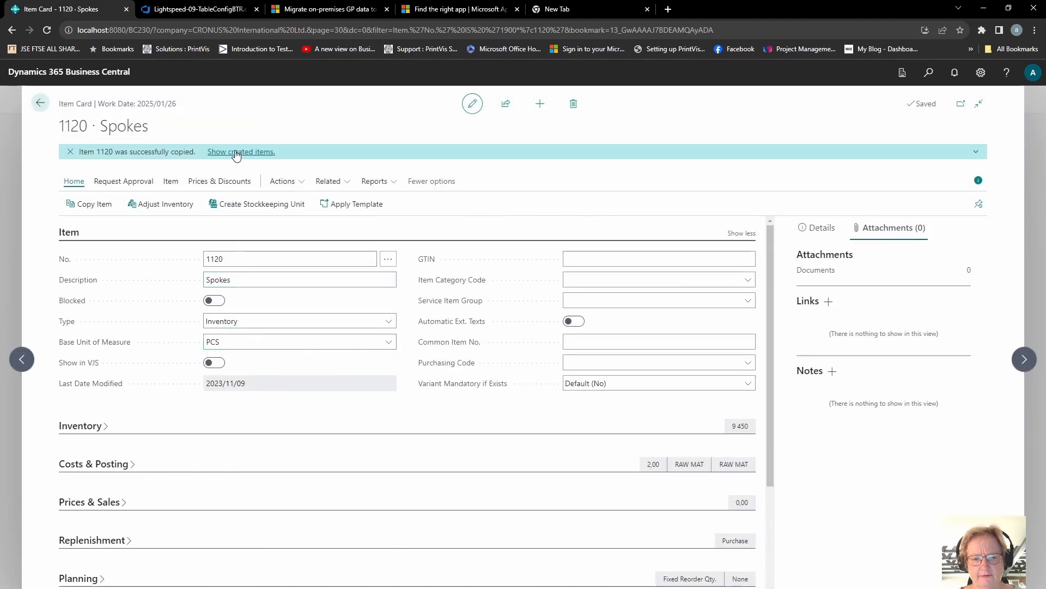
click(236, 152)
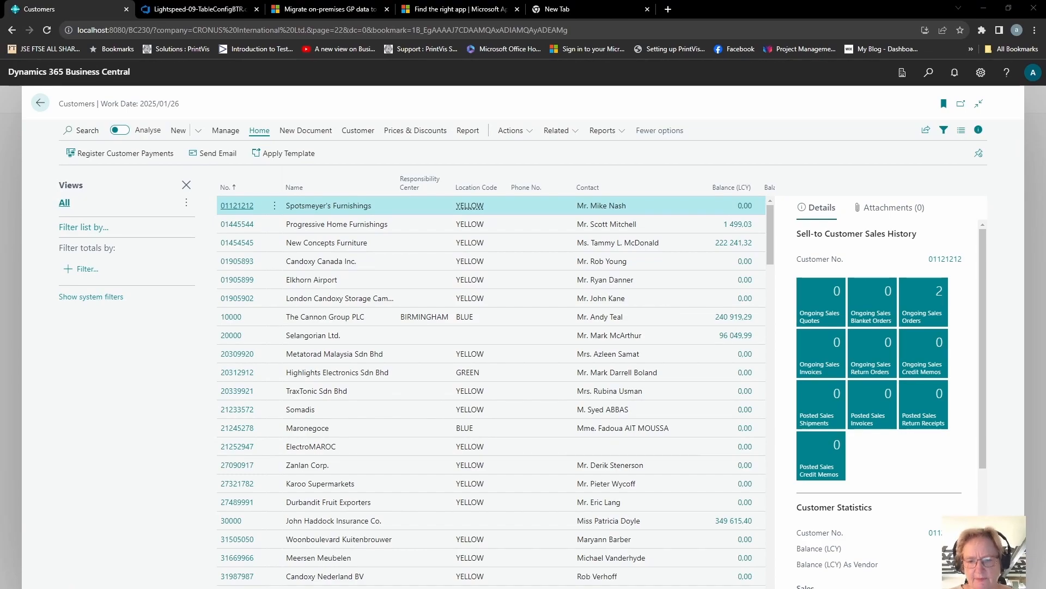
Open Customer Templates and create a new customer template with code RETAIL
click(927, 73)
text(customer temp)
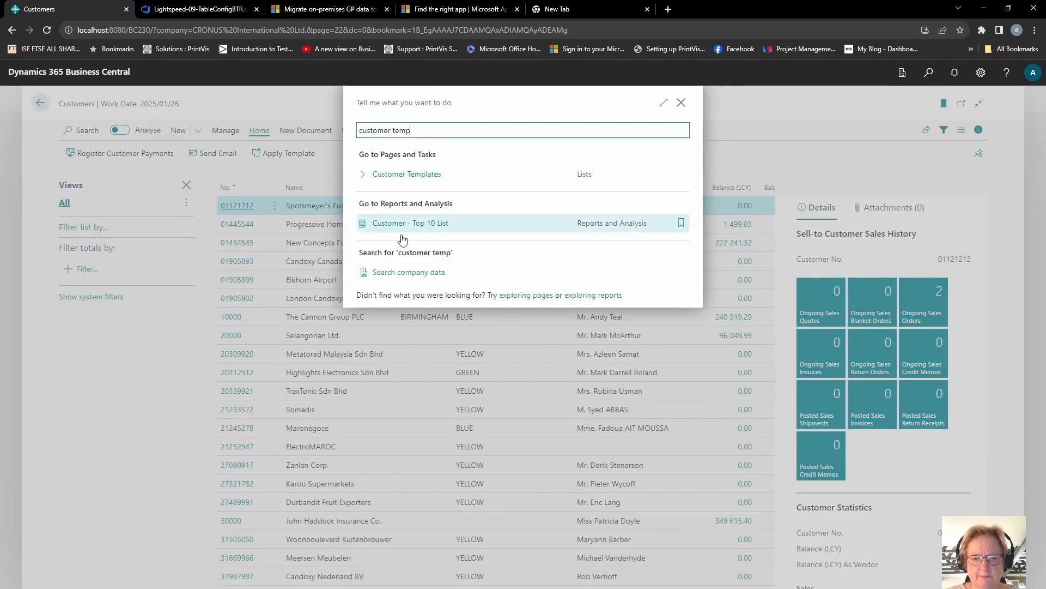
click(426, 180)
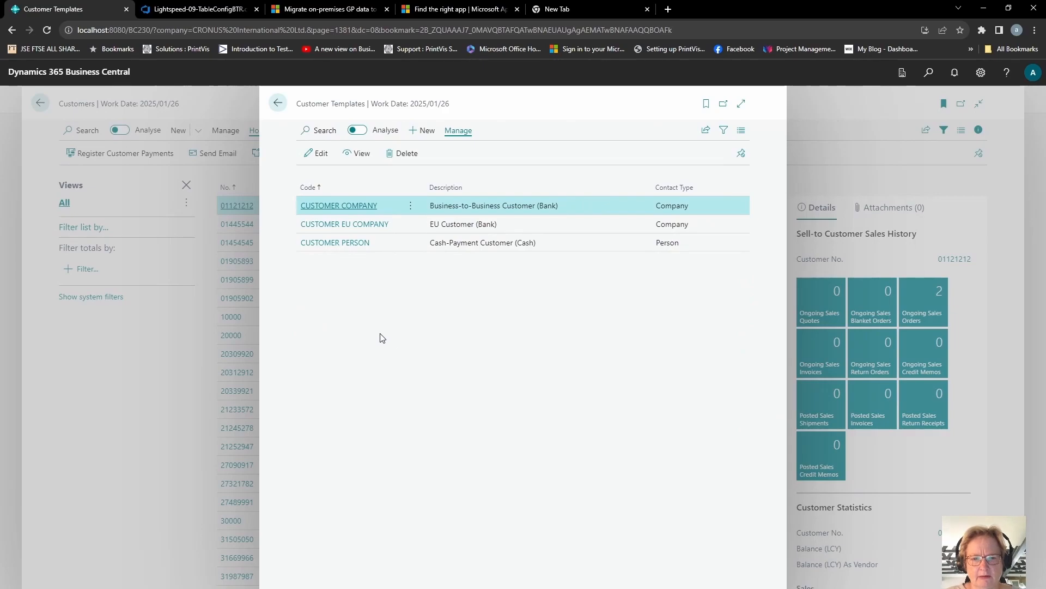
click(426, 131)
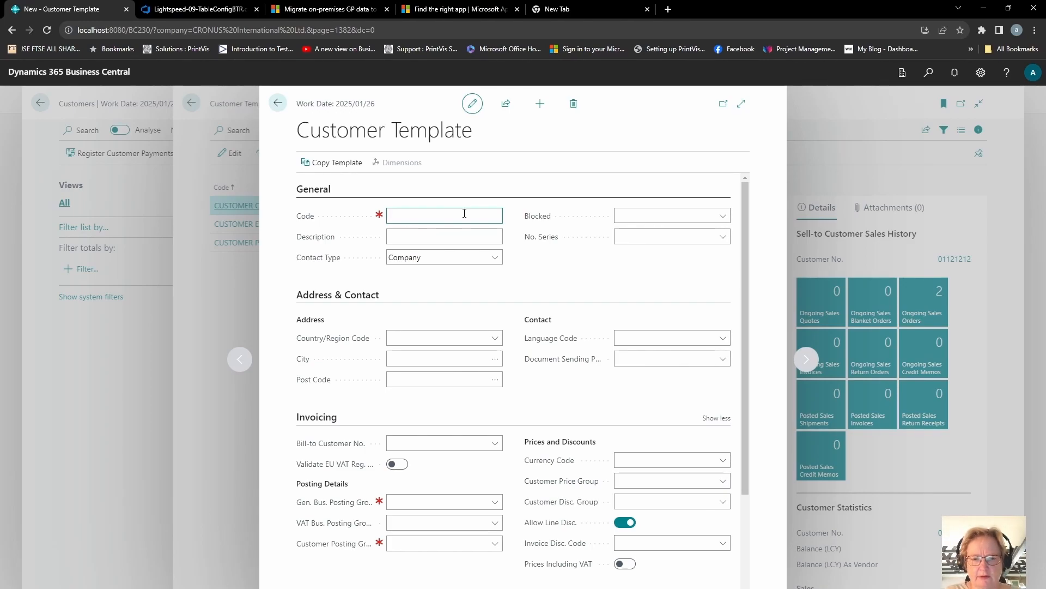
key(Tab)
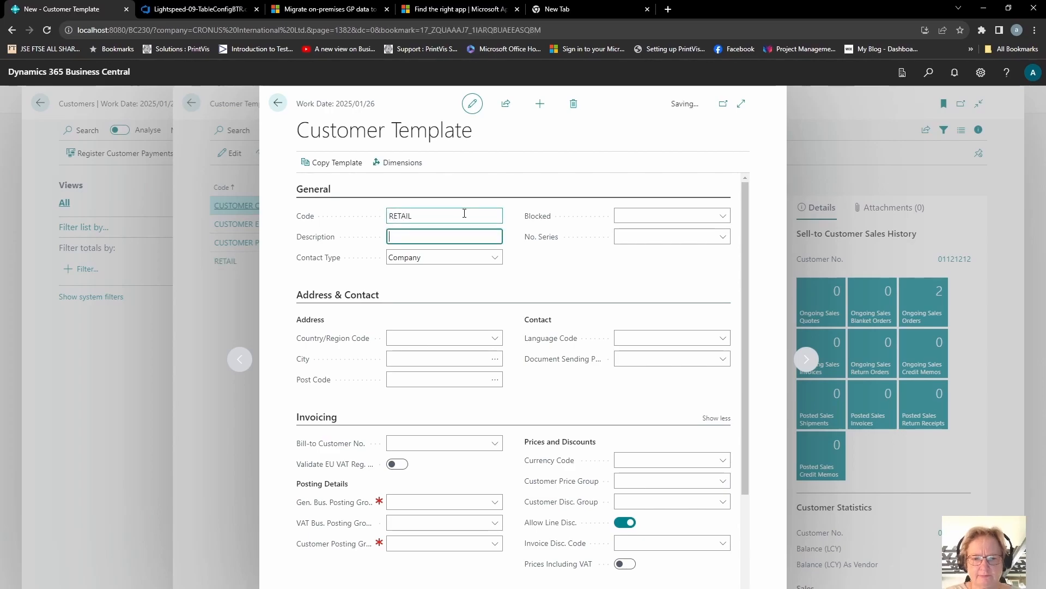
Set the customer template's description to Retail customers
text(Retail cusom)
key(BackSpace)
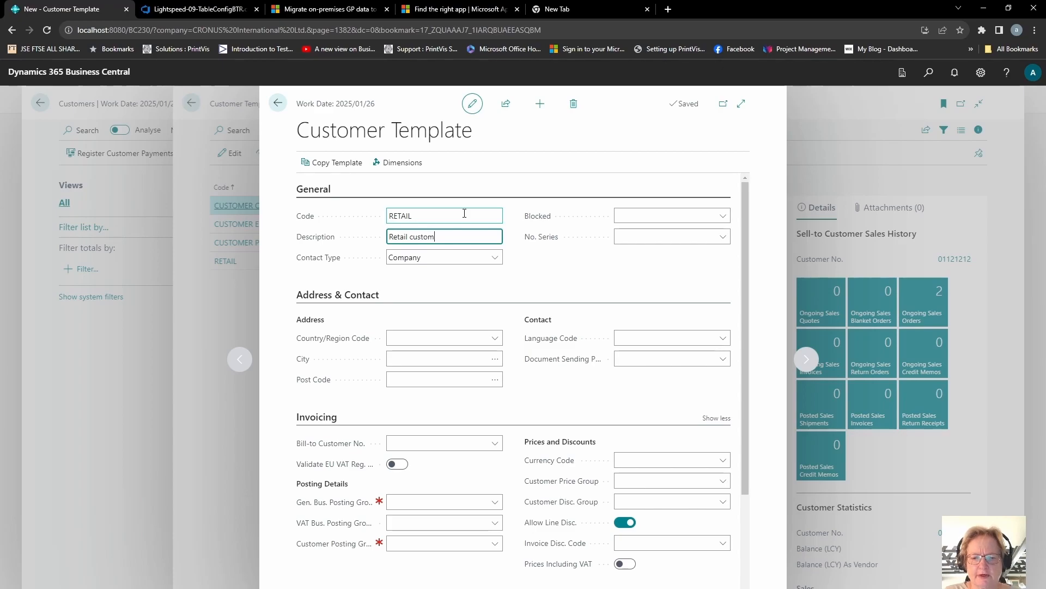
key(Tab)
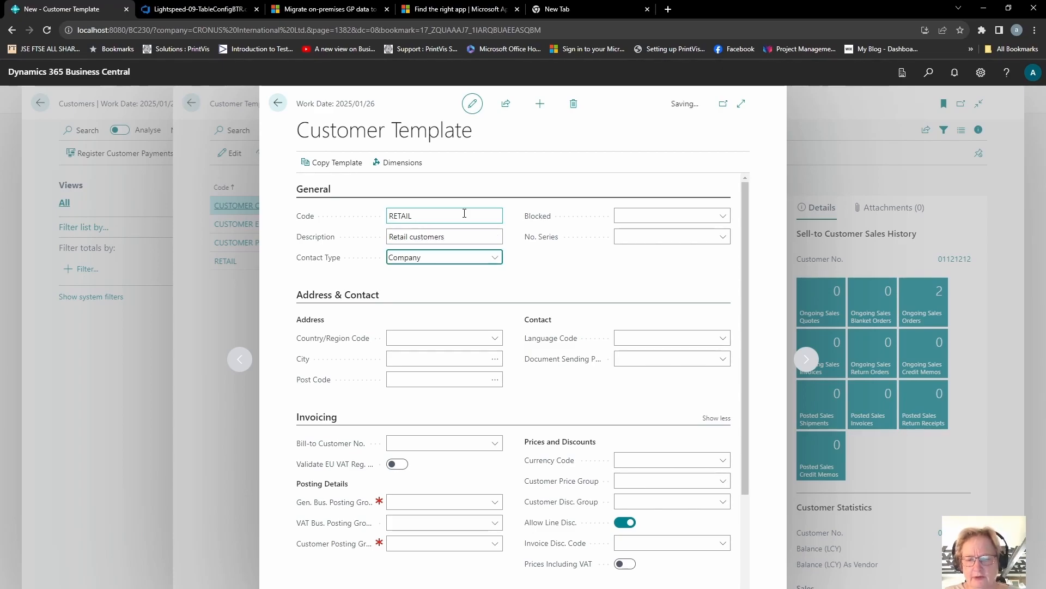
Set the customer template's number series to CUST
key(Tab)
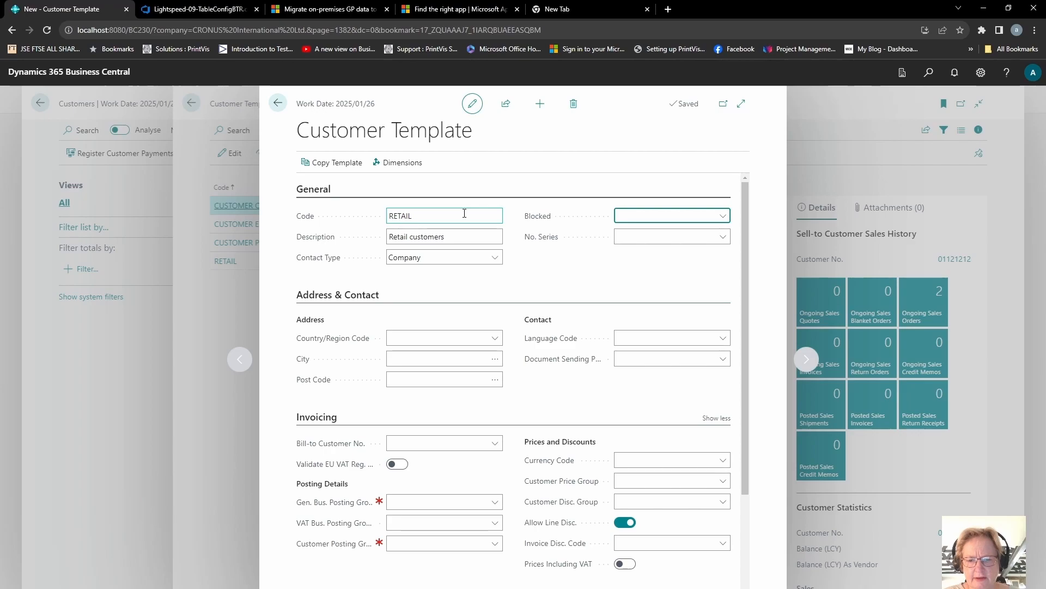
key(Tab)
text(cust)
key(Tab)
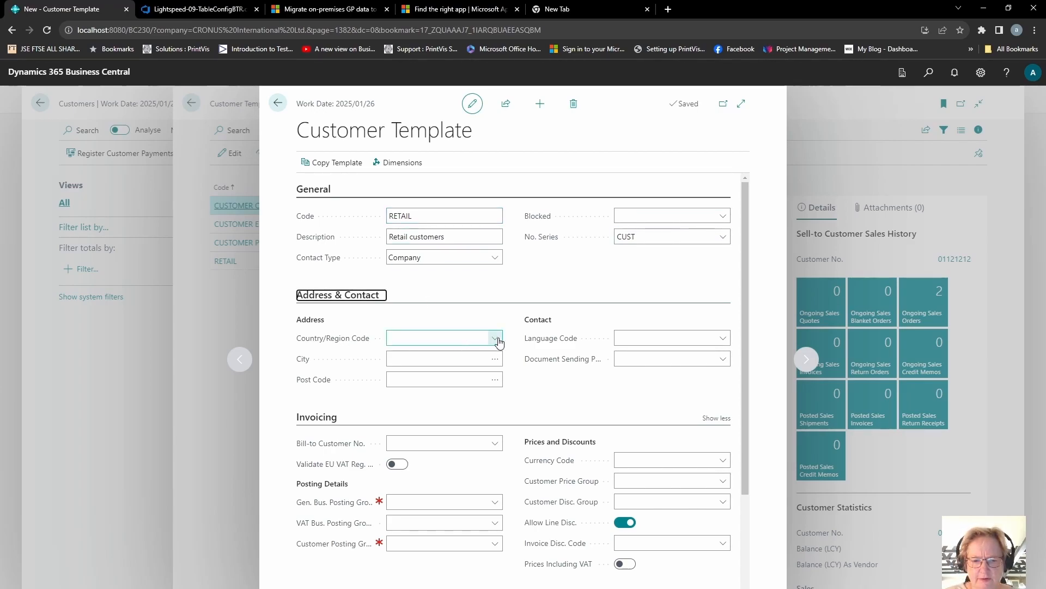
Set the template's country/region code to ZA and its document sending profile to DEFAULT
click(495, 337)
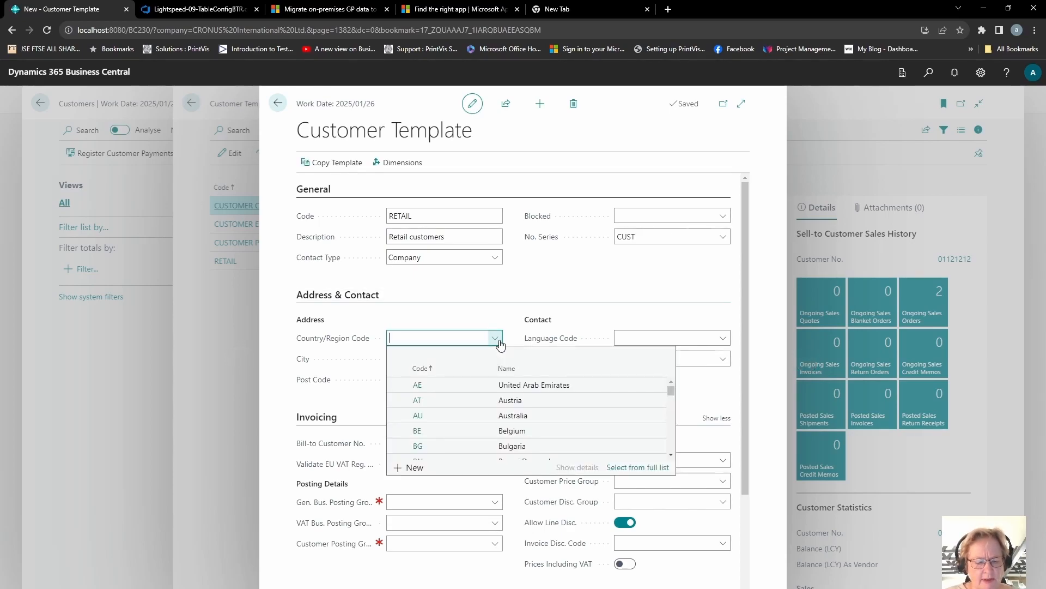
text(za)
key(Tab)
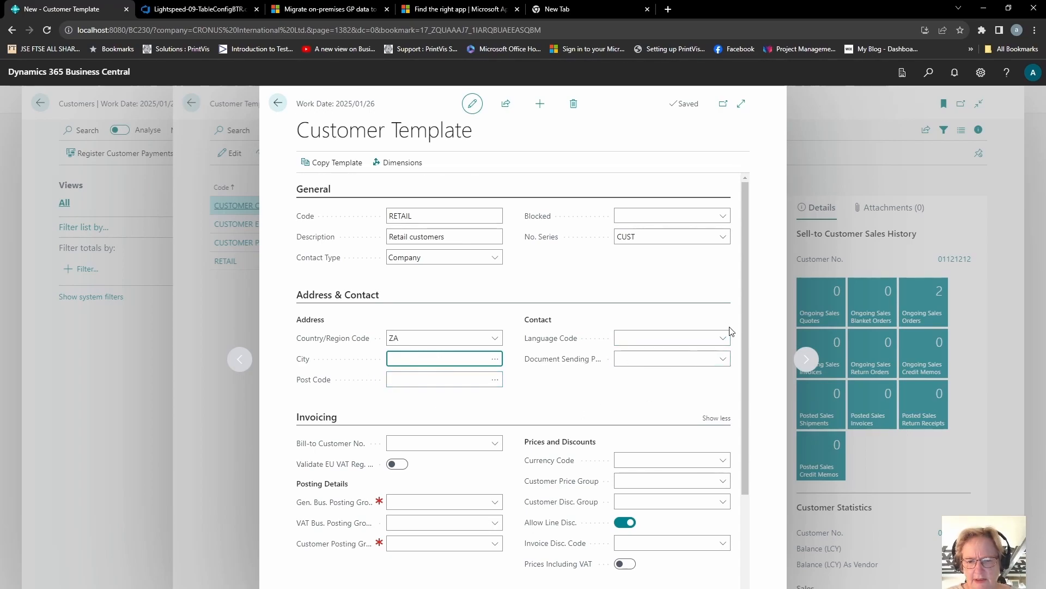
click(728, 358)
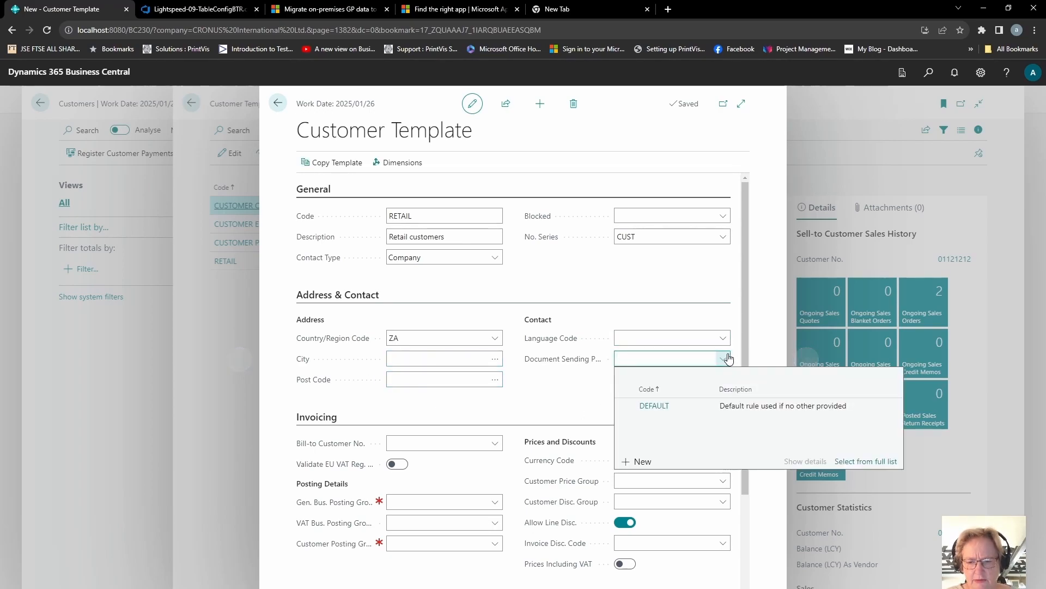
click(675, 404)
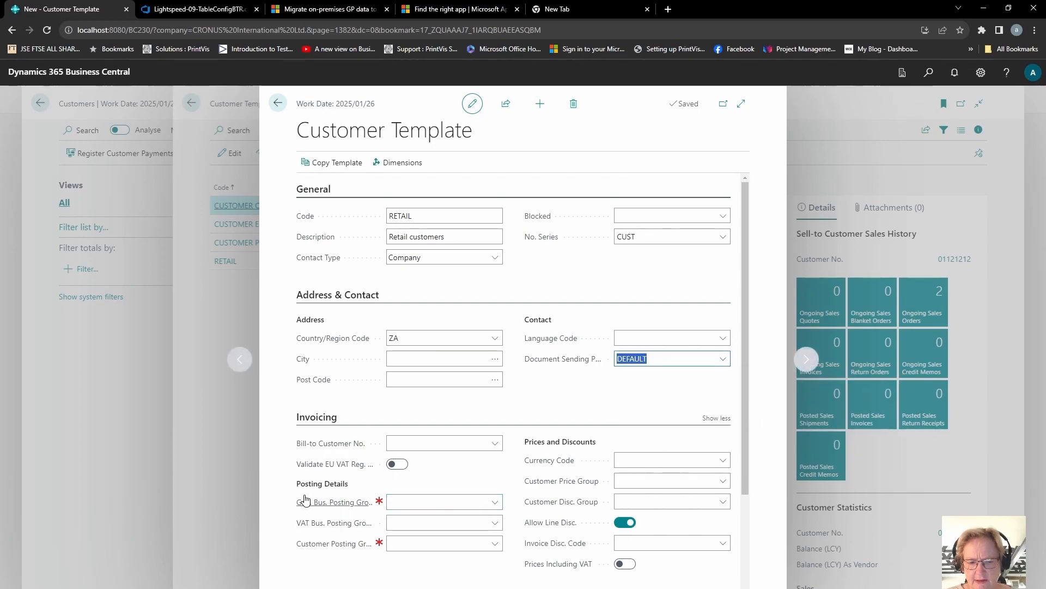
Set the general business, VAT business and customer posting groups all to DOMESTIC
click(434, 502)
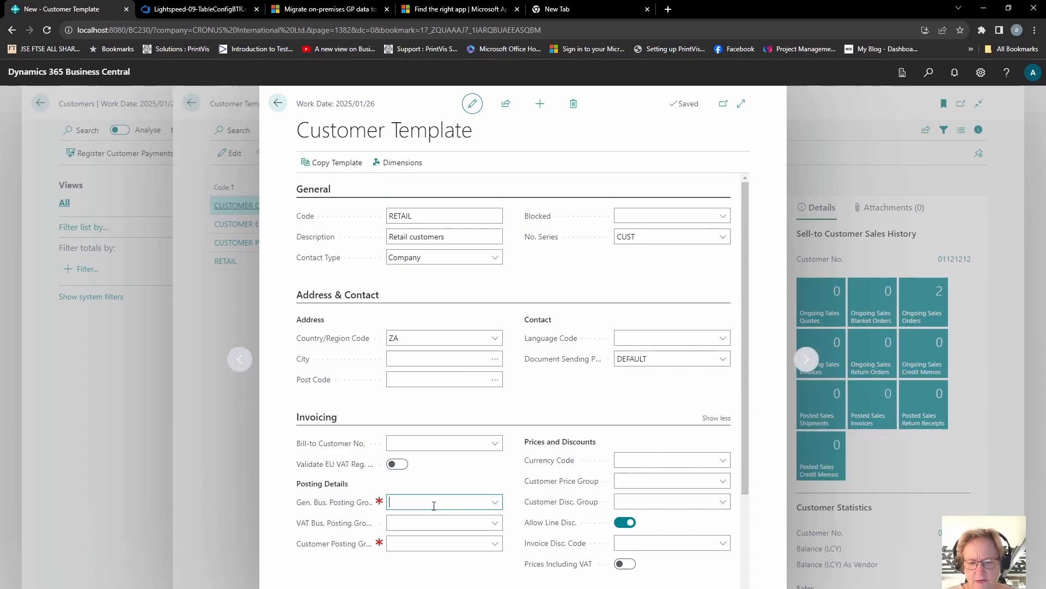
text(d)
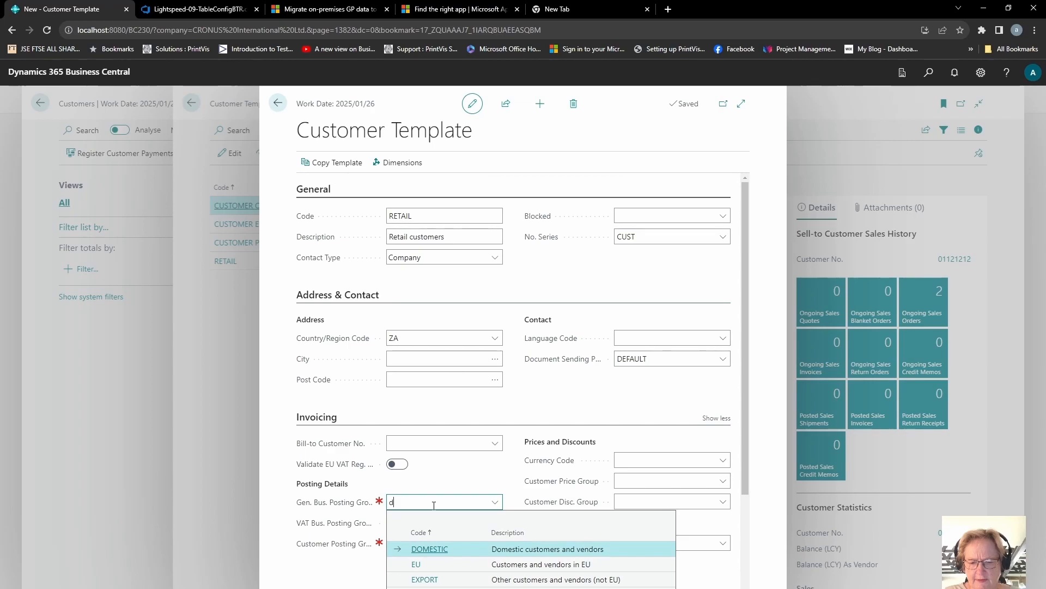
key(Tab)
key(Tab)
click(434, 522)
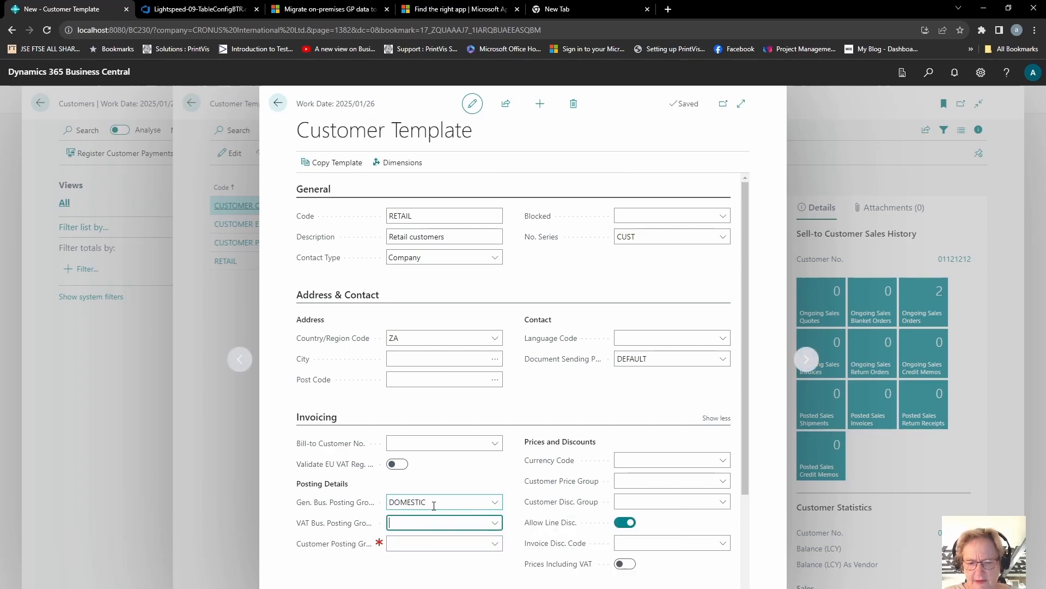
text(d)
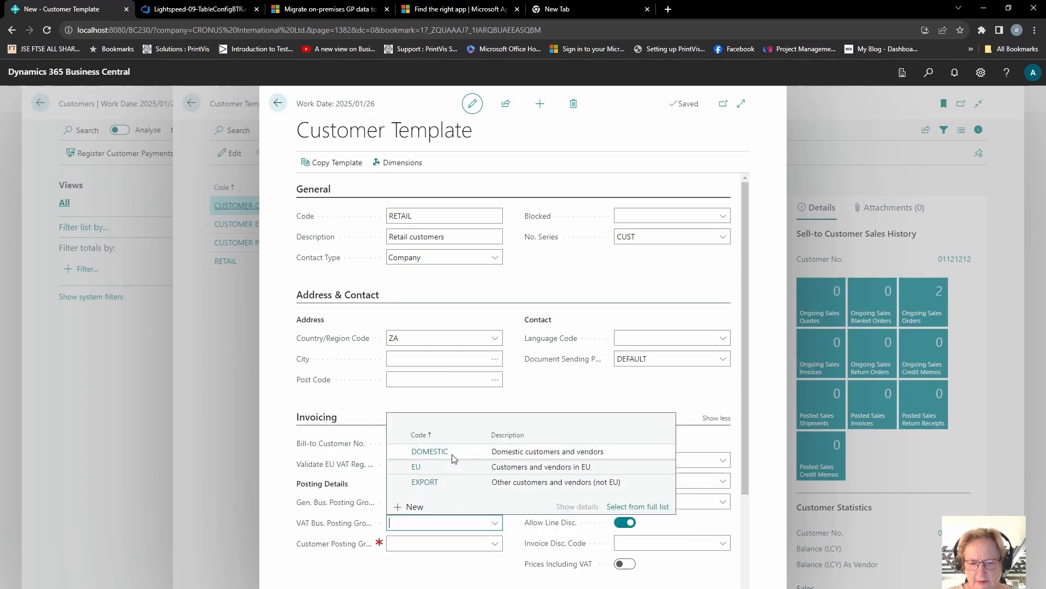
key(Tab)
key(Tab)
click(497, 549)
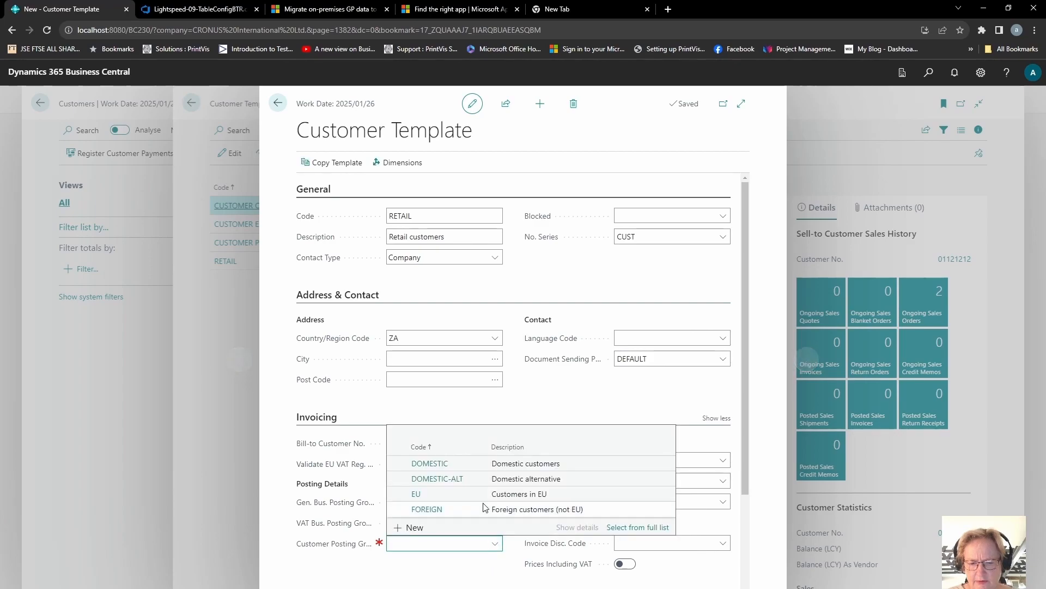
click(653, 462)
Set the customer discount group to RETAIL, leaving currency code and customer price group empty
click(678, 461)
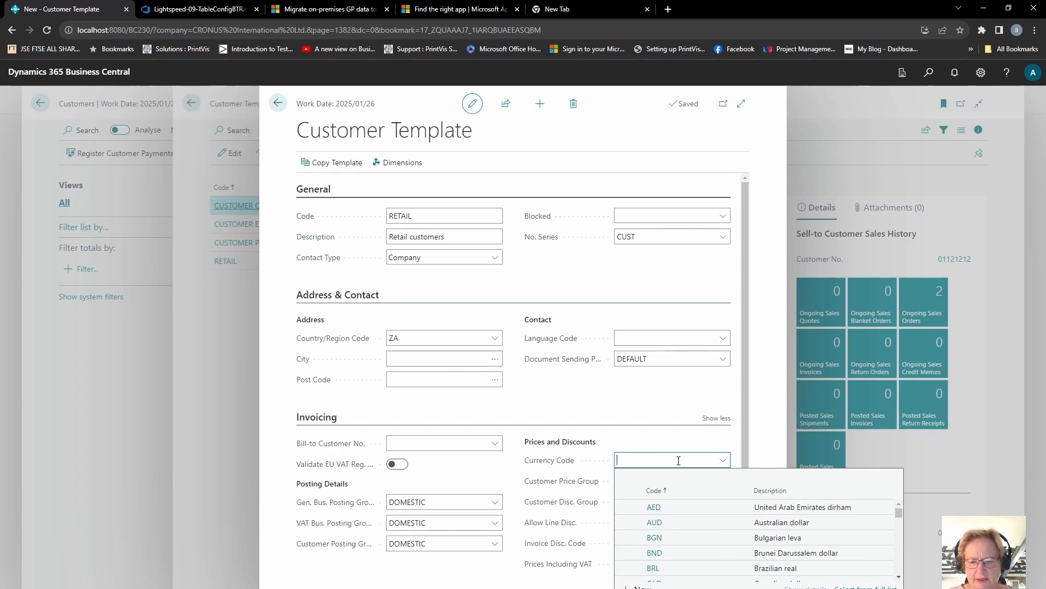
key(Tab)
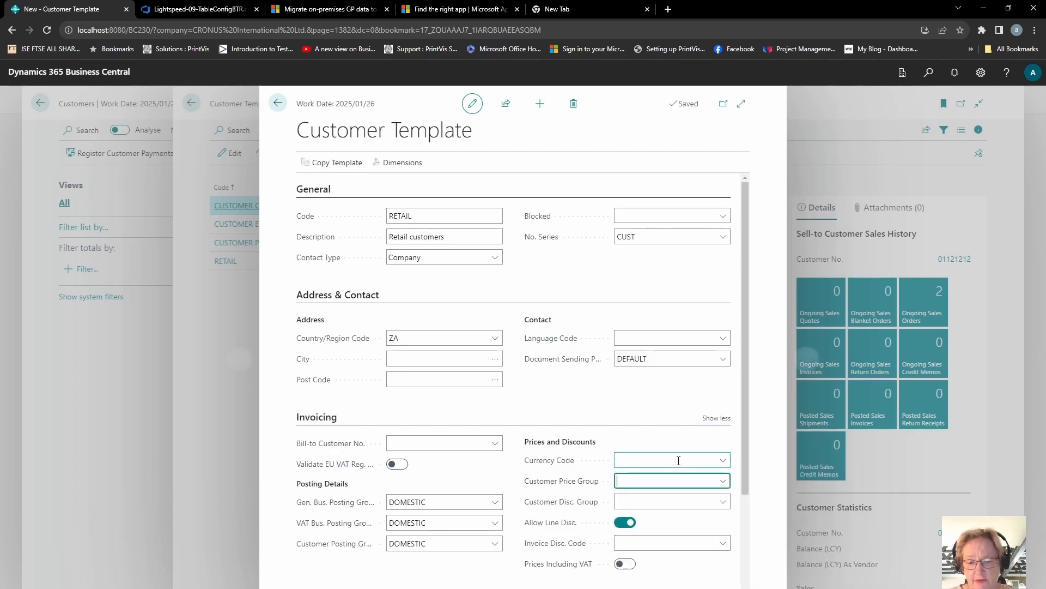
click(723, 481)
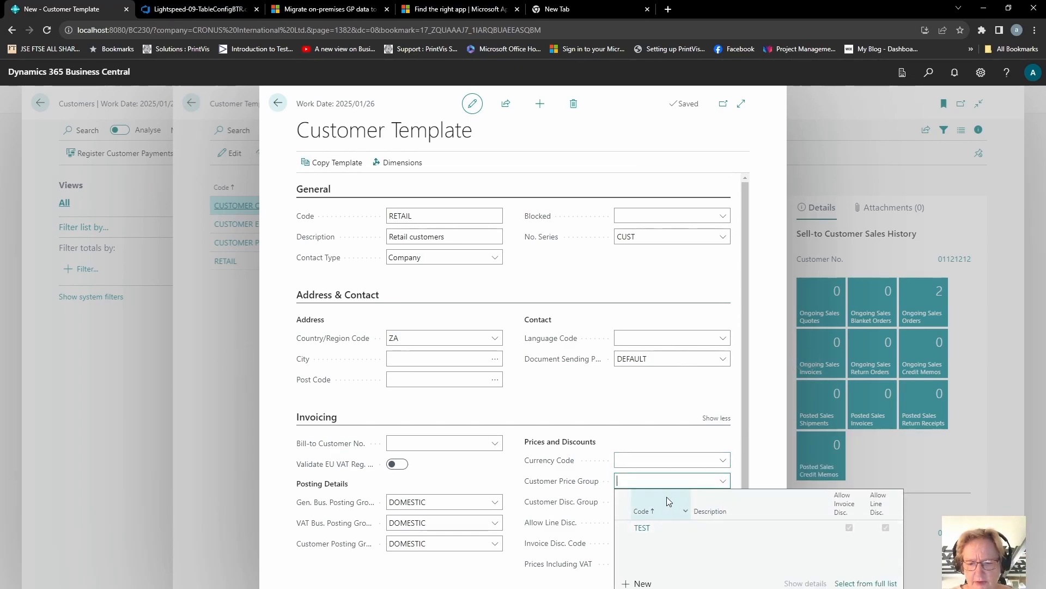
key(Tab)
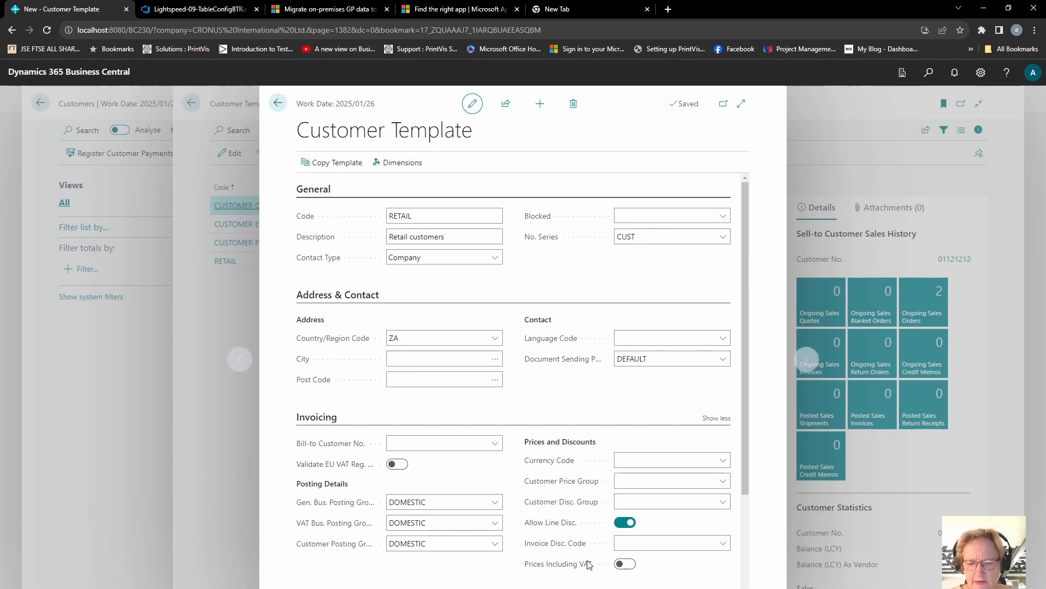
click(728, 507)
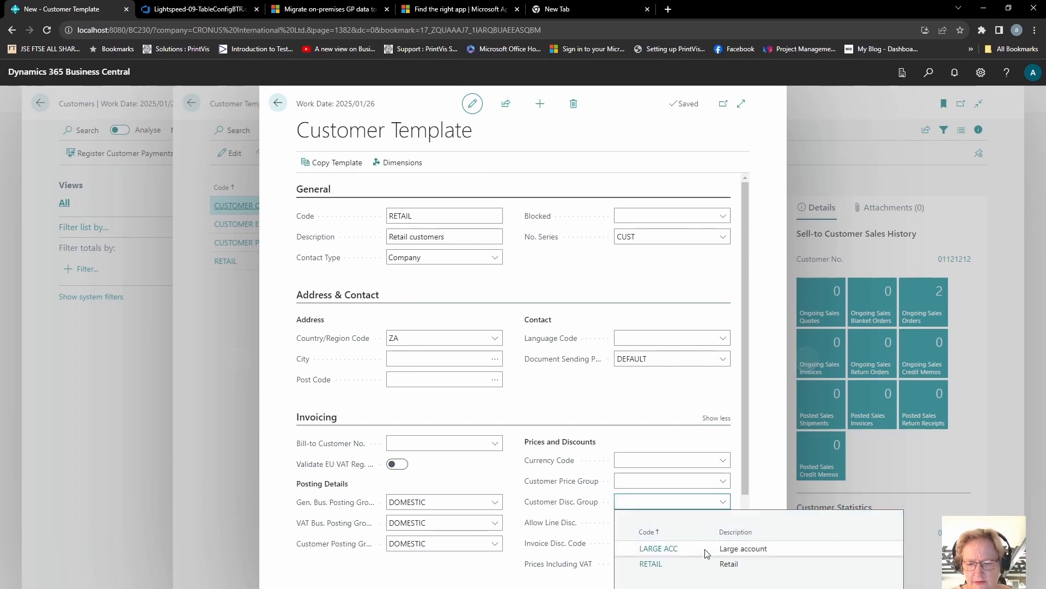
click(699, 568)
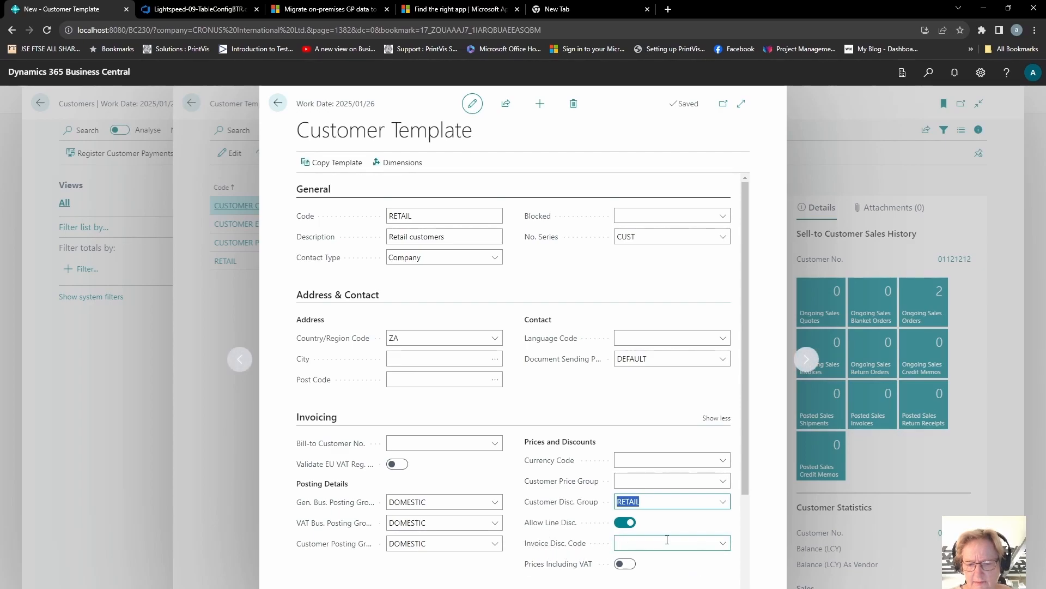
Set the payment terms code to COD and the payment method code to BANK
click(328, 300)
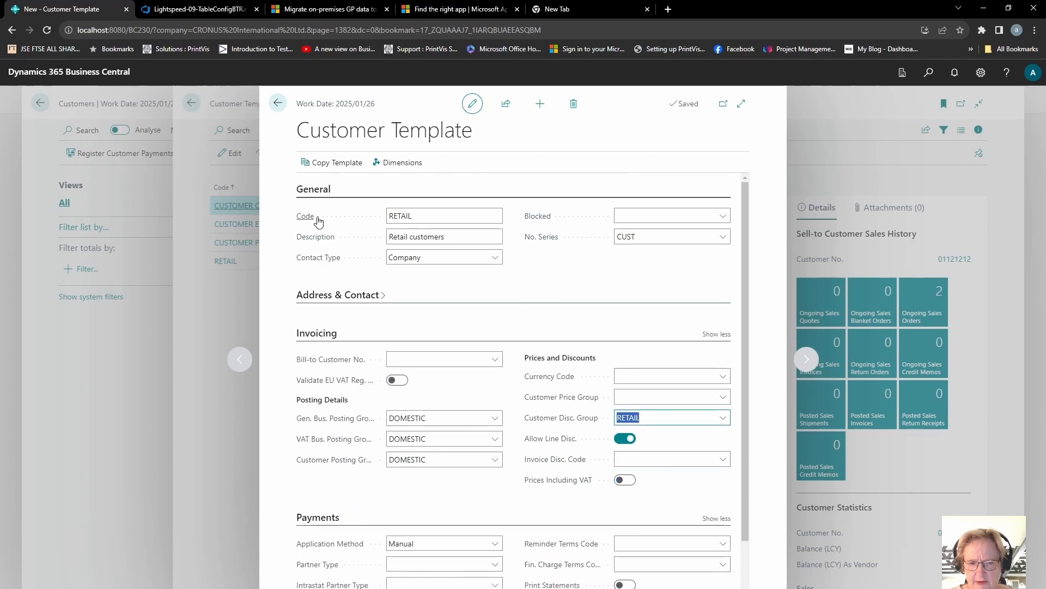
click(321, 336)
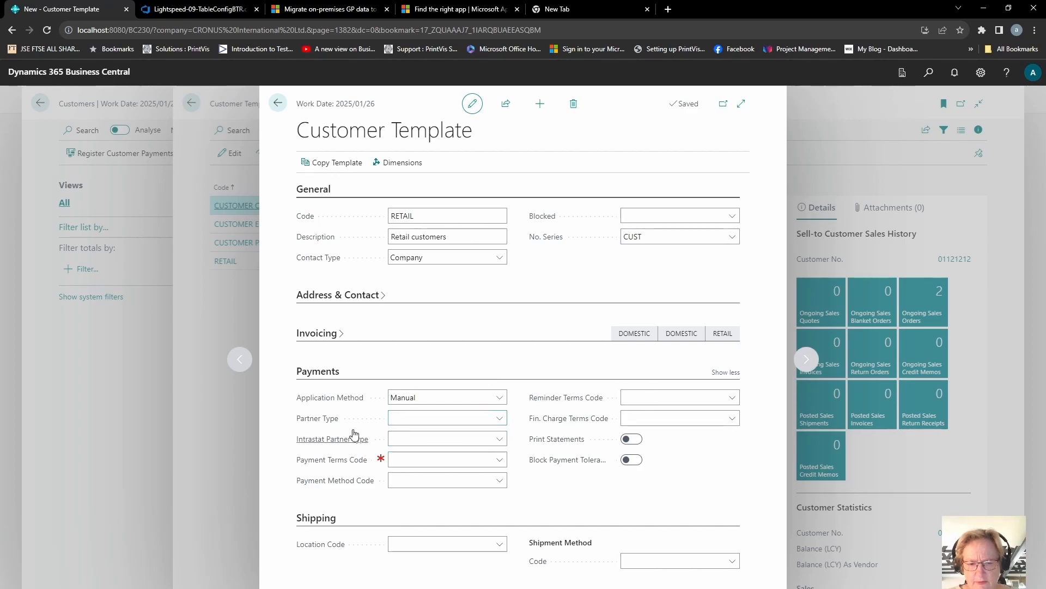
click(435, 457)
click(439, 457)
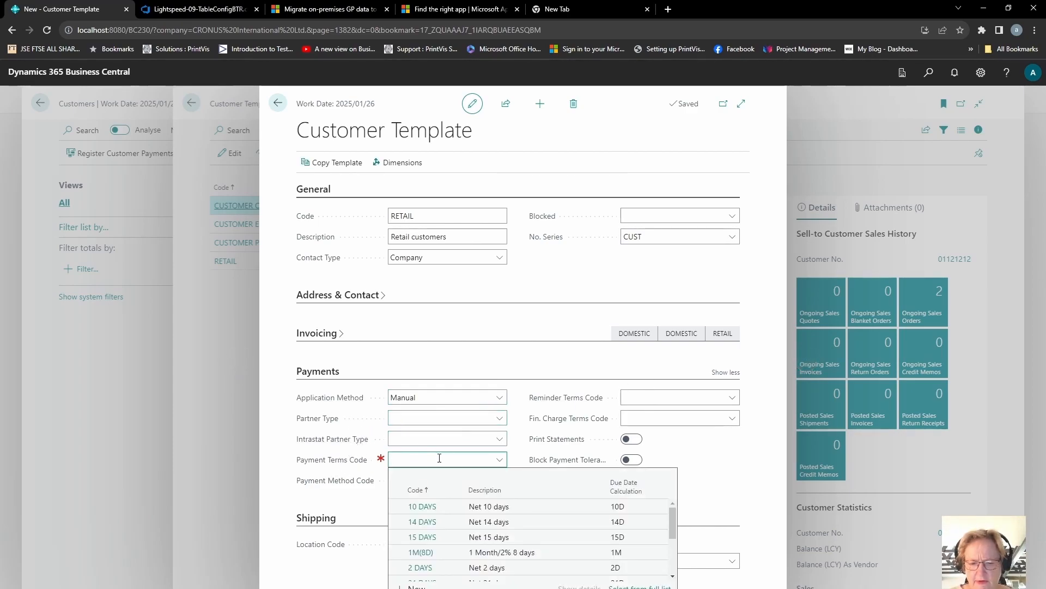
text(ca)
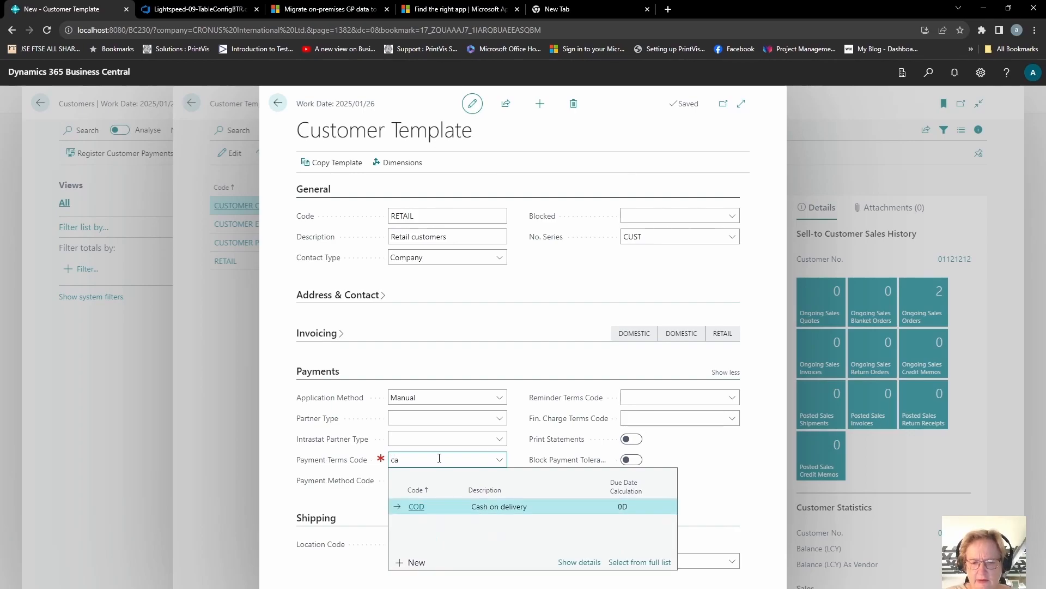
key(Tab)
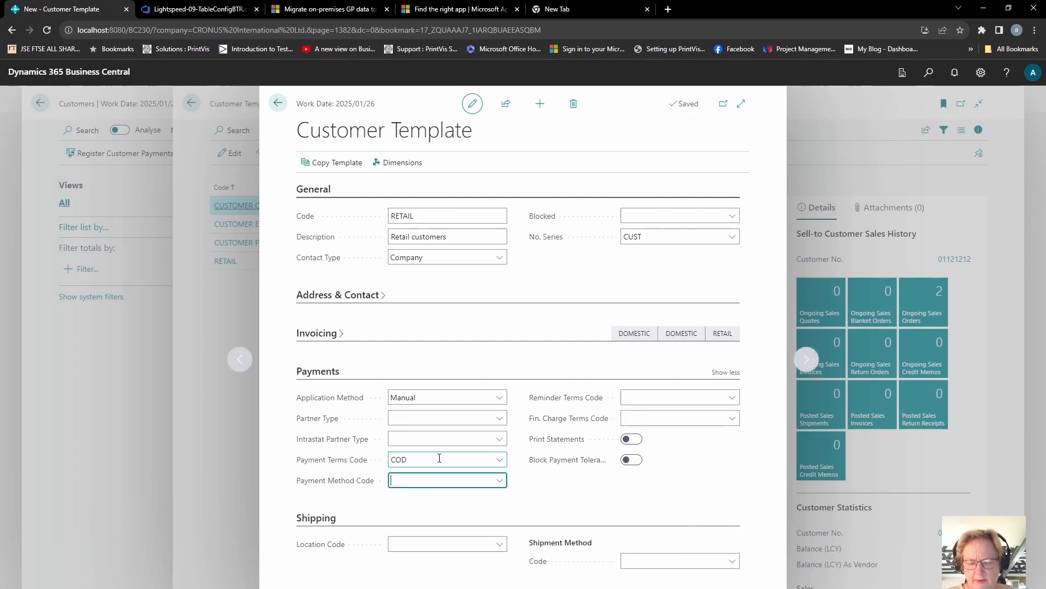
click(500, 479)
click(527, 542)
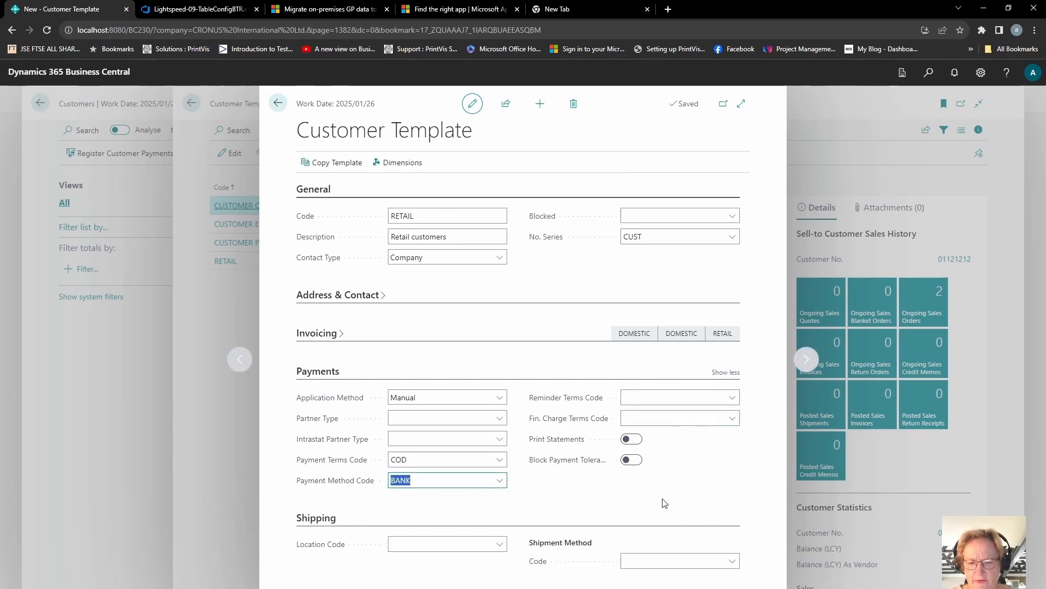
Turn on Print Statements and set the shipment method code to CFR
click(633, 439)
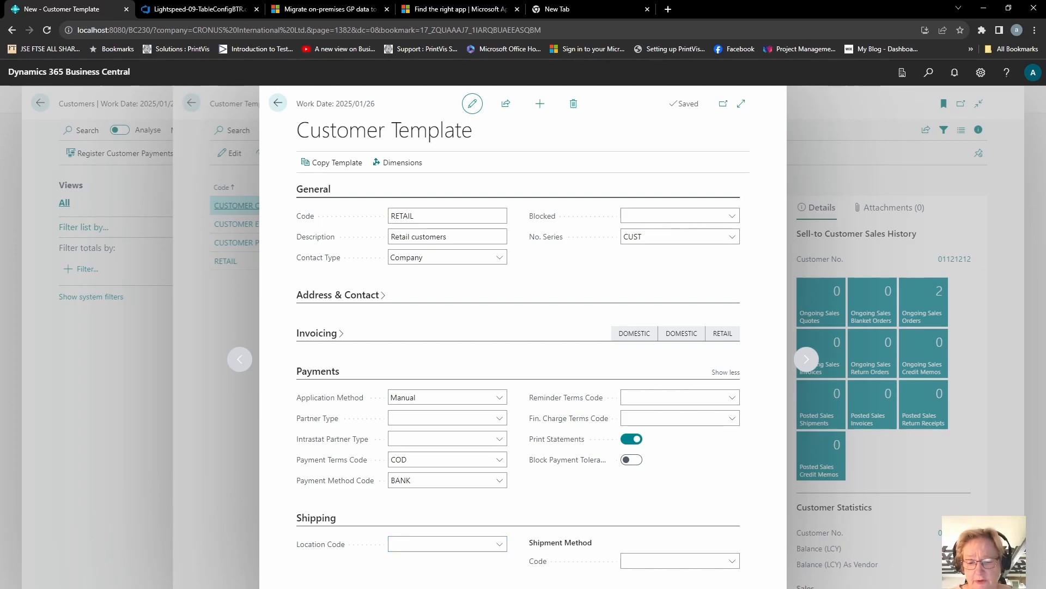
click(733, 565)
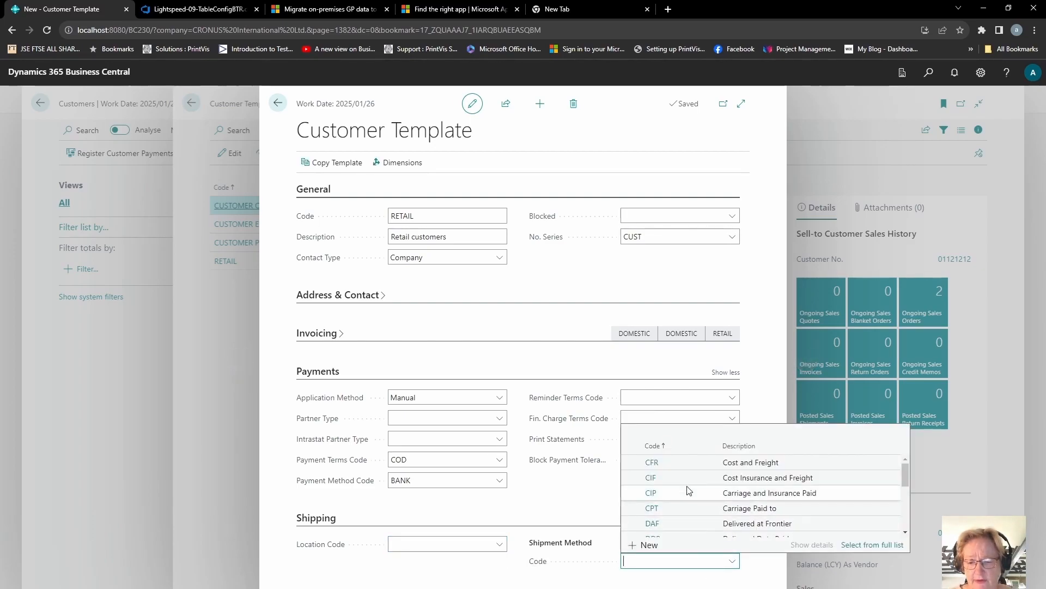
click(669, 464)
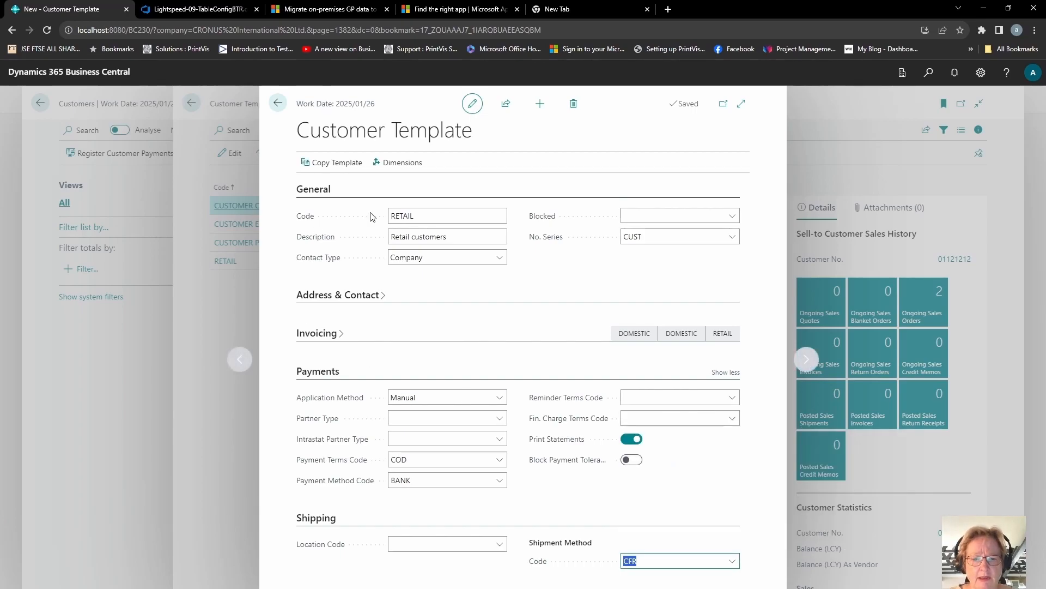
Open the template's default dimensions and add AREA with value posting Code Mandatory
click(401, 162)
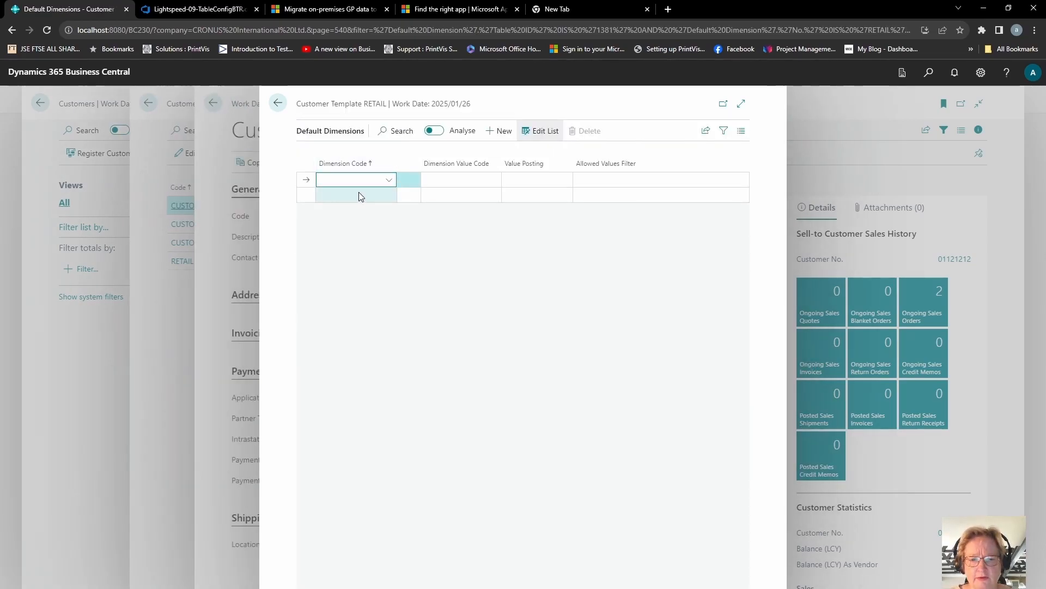
click(391, 182)
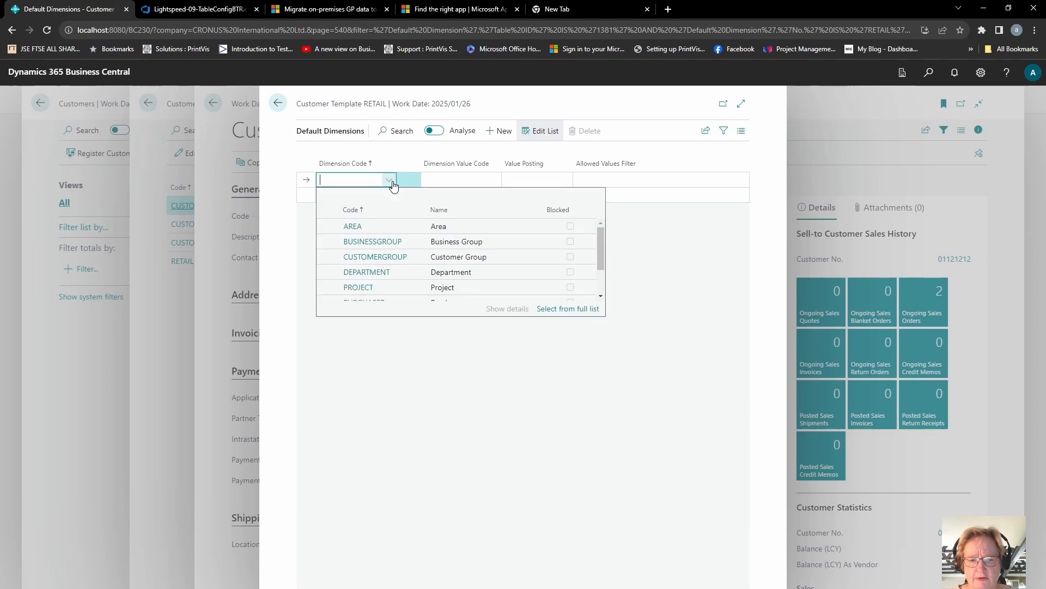
click(444, 225)
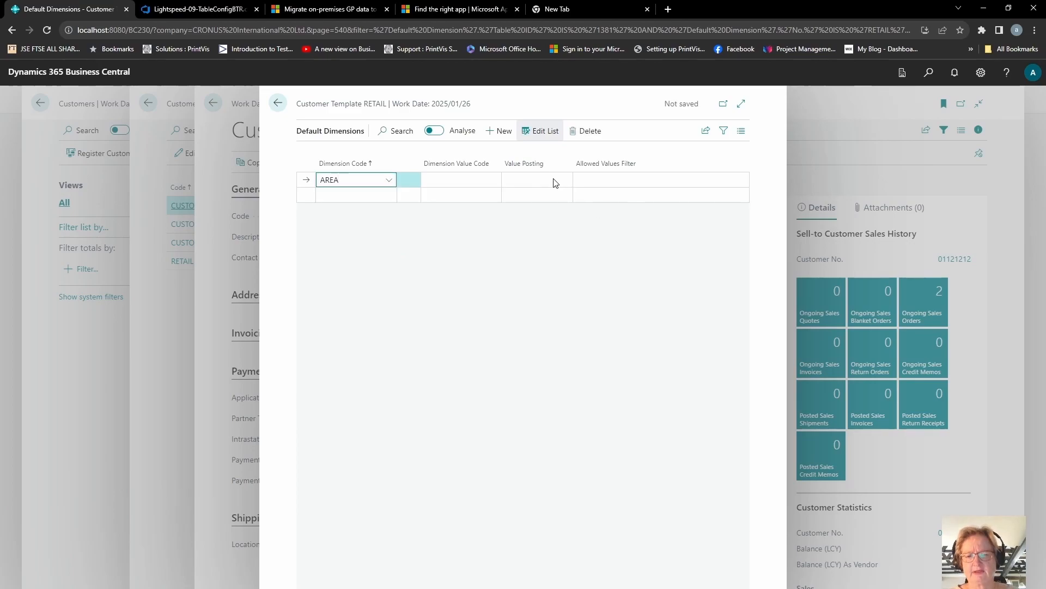
click(554, 180)
click(537, 203)
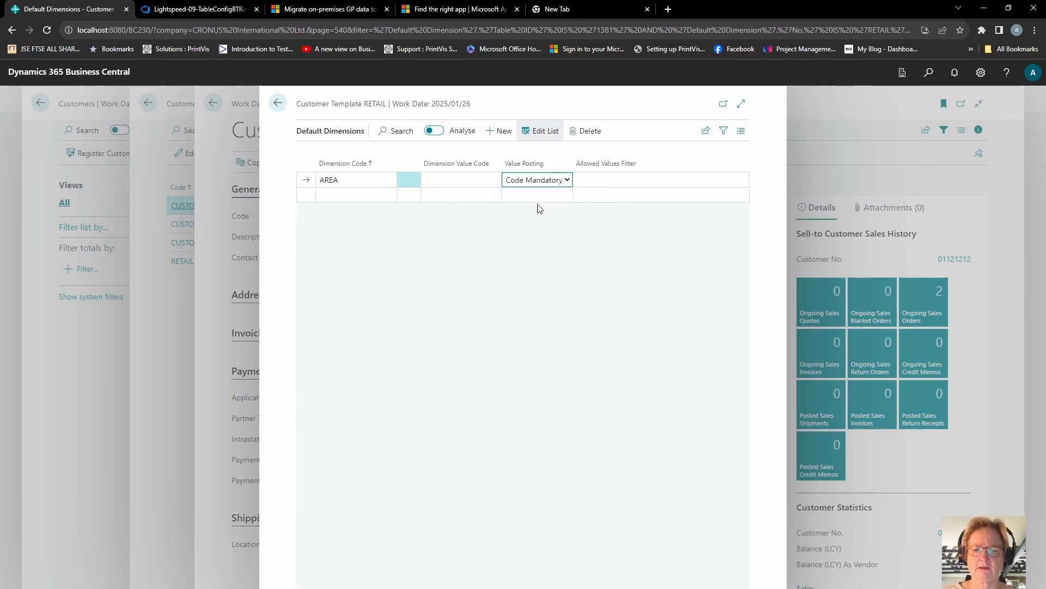
Add the SALESPERSON dimension with value posting Code Mandatory
click(369, 197)
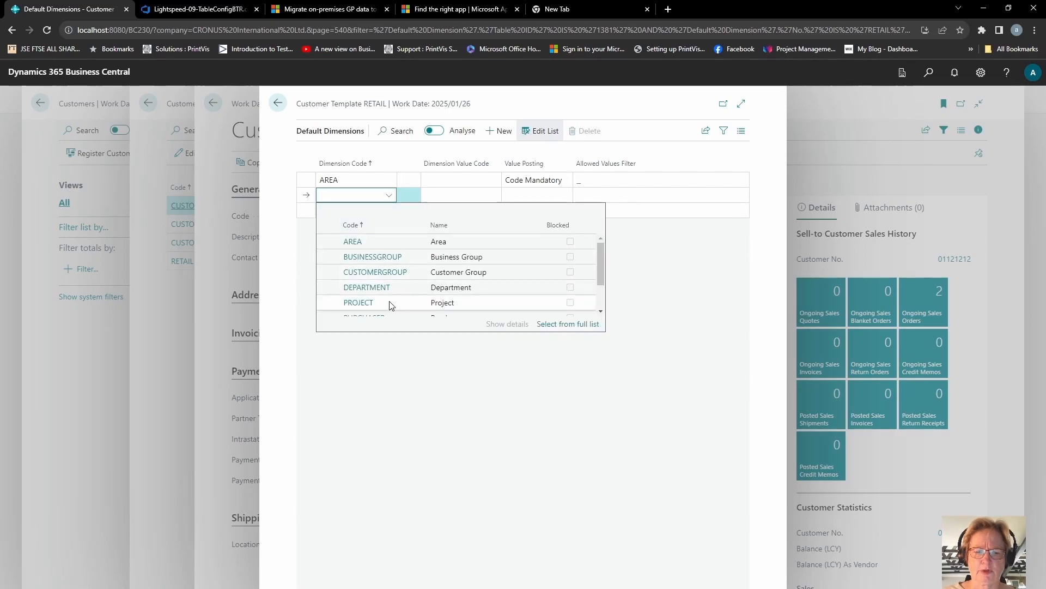
scroll(598, 303, down, 2)
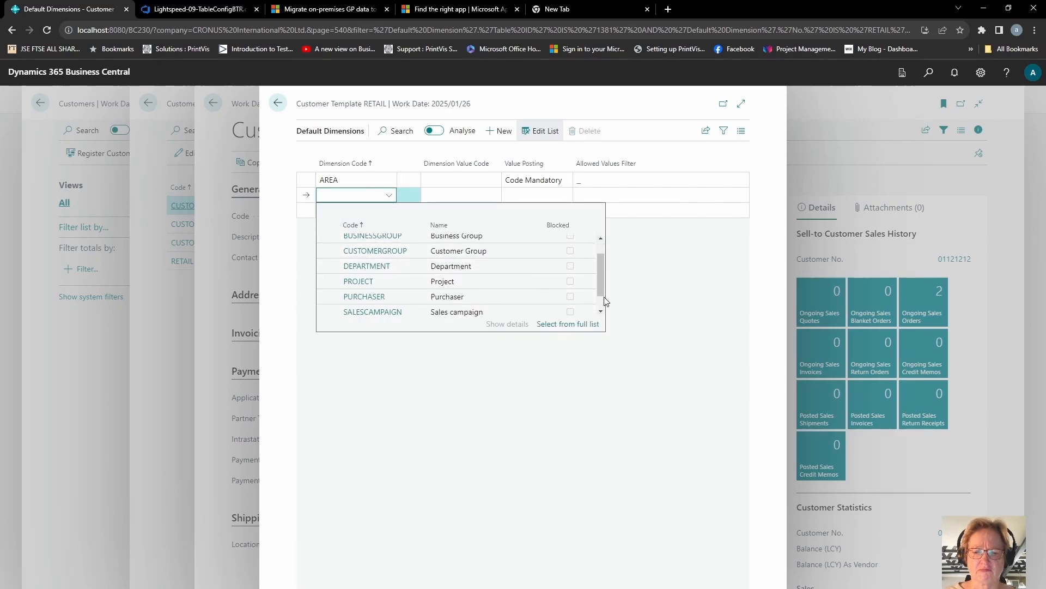
click(383, 309)
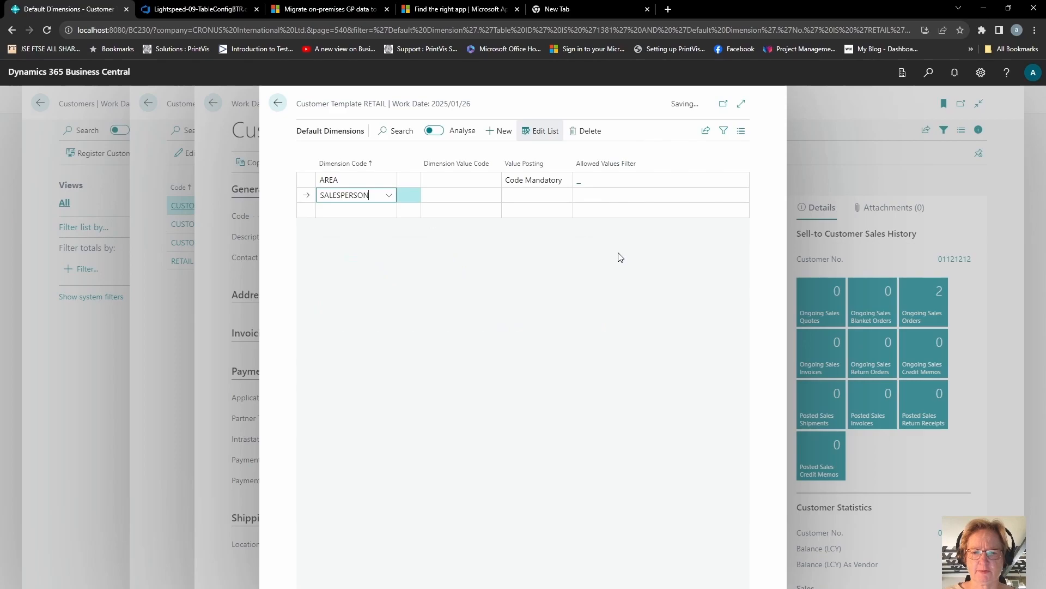
click(549, 196)
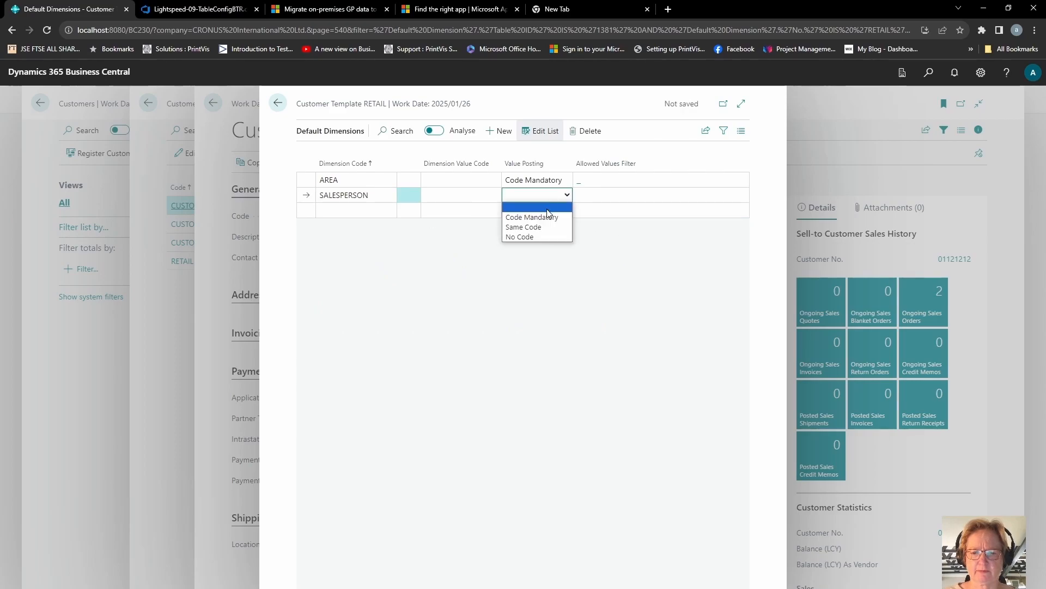
click(547, 217)
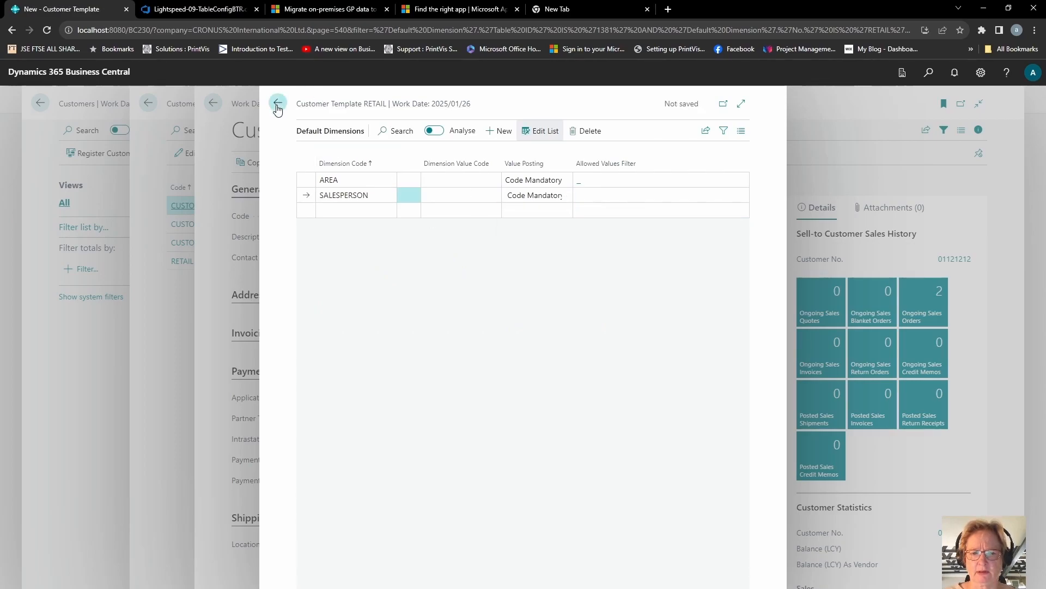
Close the template pages and create a new customer based on the RETAIL template
click(278, 103)
click(279, 105)
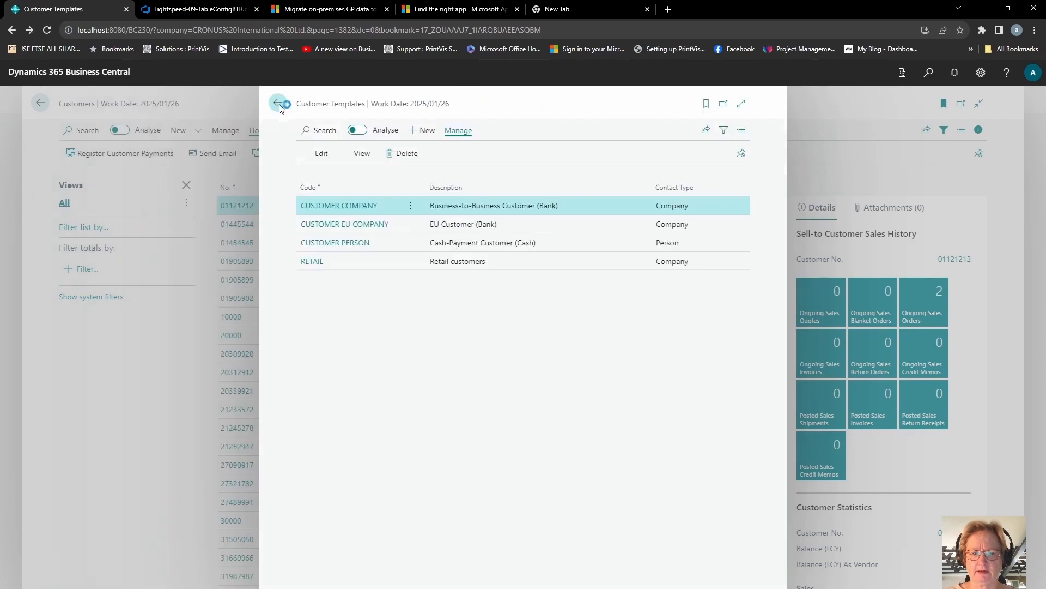
click(277, 105)
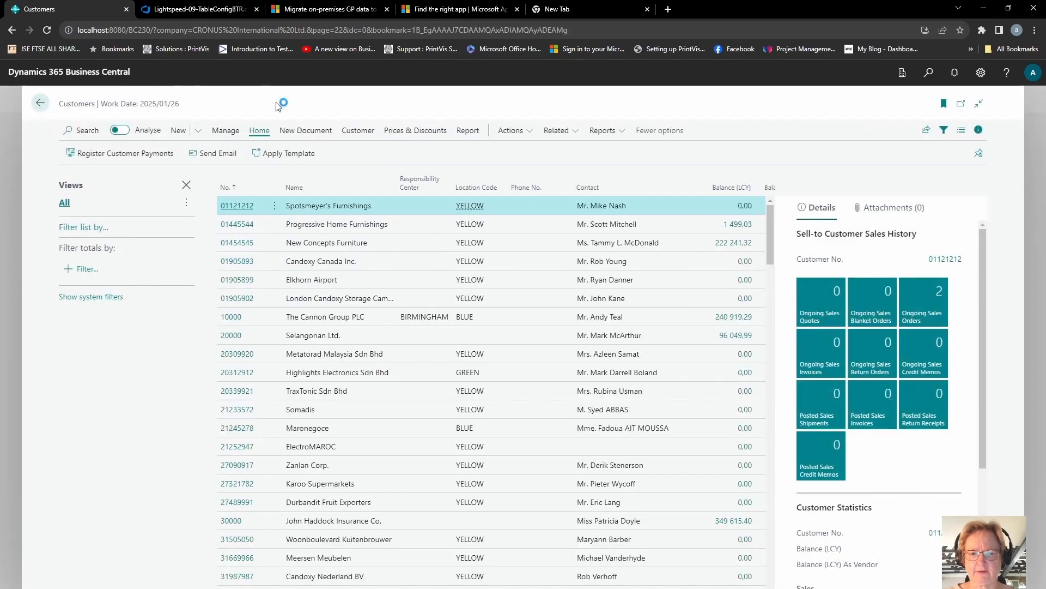
click(178, 132)
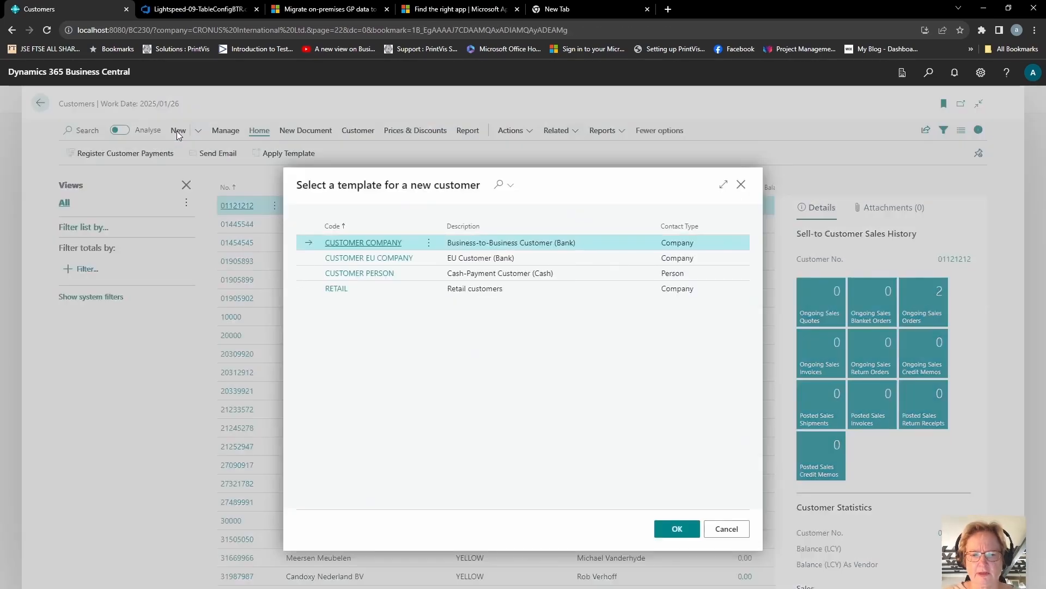
click(336, 288)
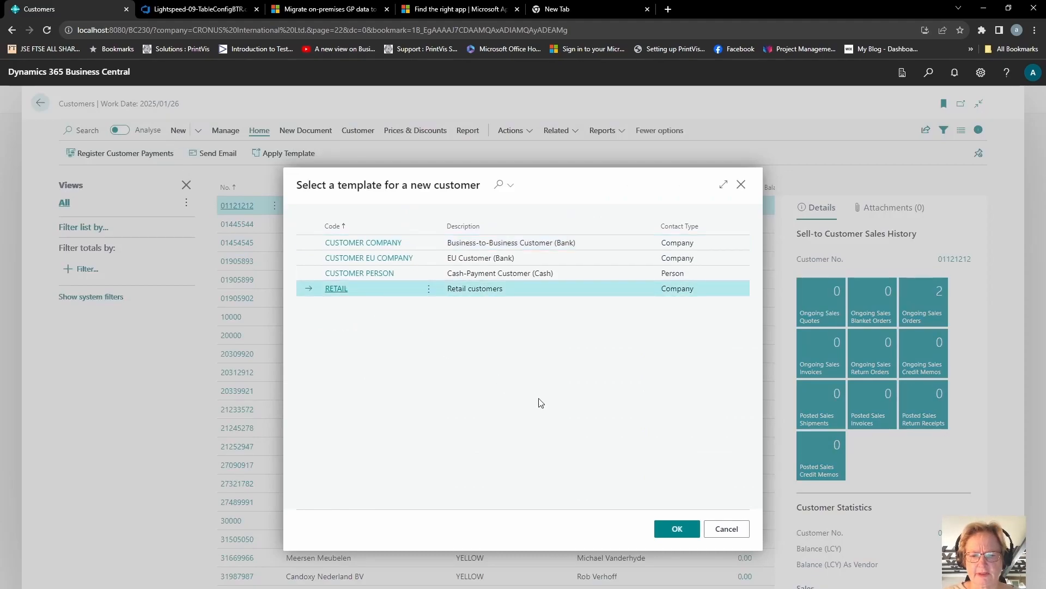
click(70, 208)
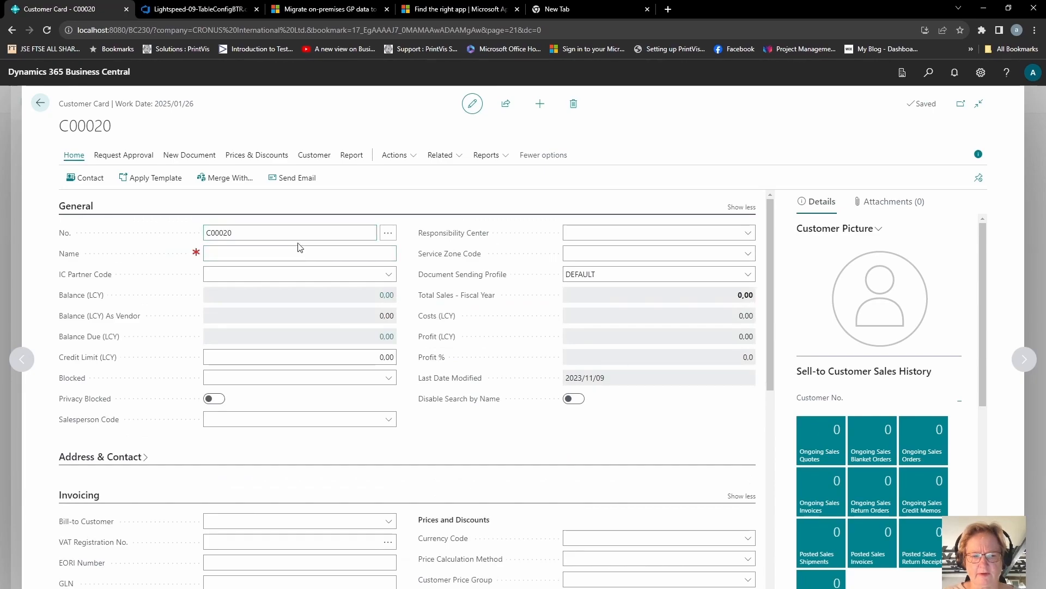
Enter the new customer's full name on the customer card and review the fields filled in from the template
click(299, 251)
text(John Smith)
key(Tab)
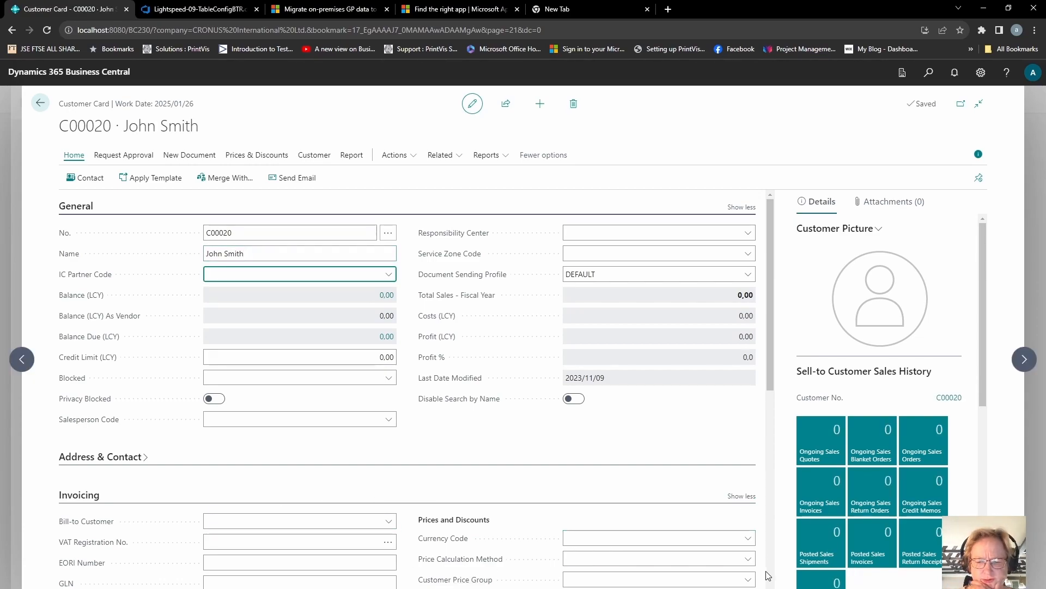
scroll(768, 574, down, 7)
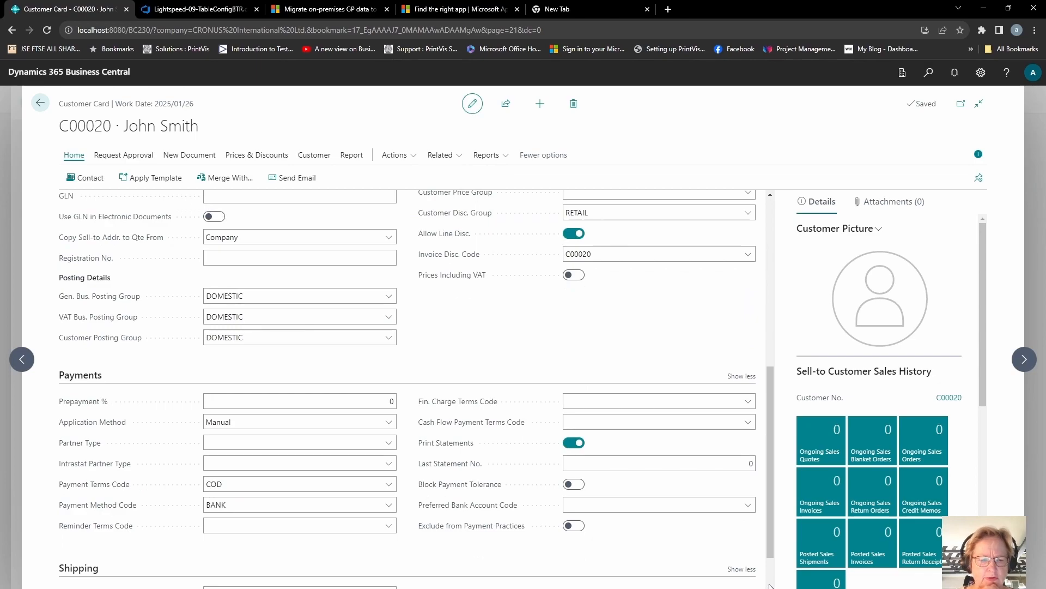